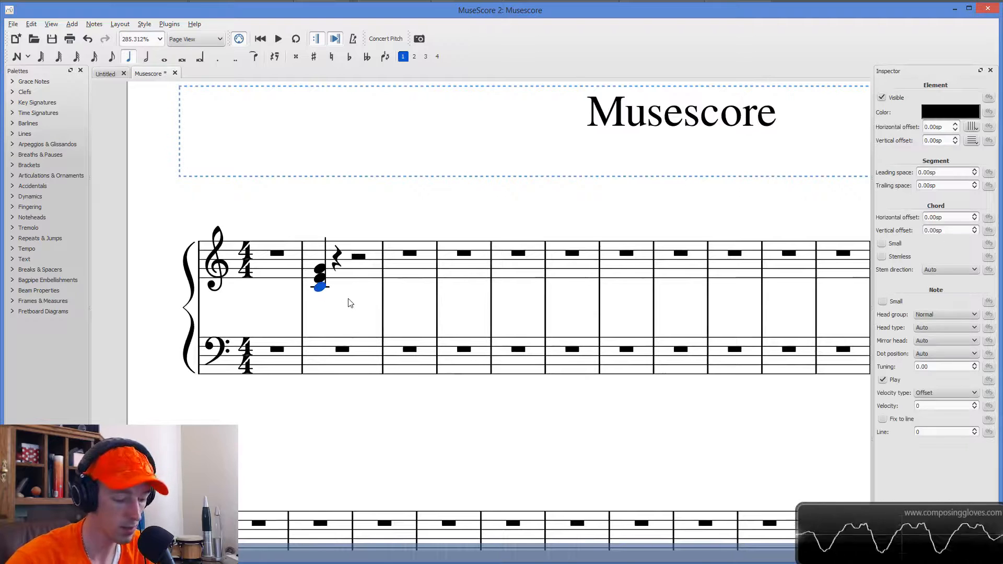
# Add a lyric reading C with stacked 6 over 4 figures beneath the chord in the second measure
pyautogui.hotkey('ctrl', 'l')
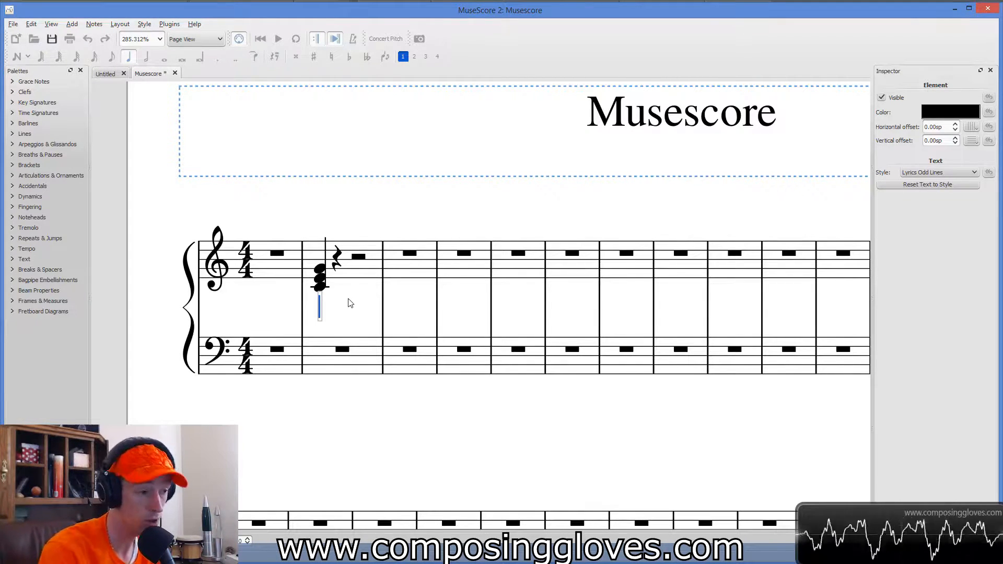
pyautogui.write('c')
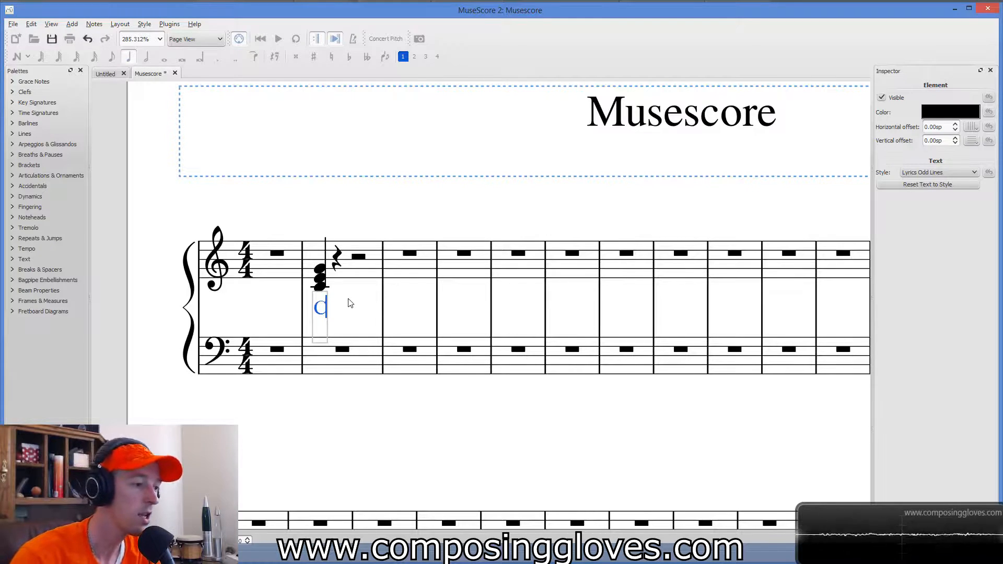
pyautogui.write('b')
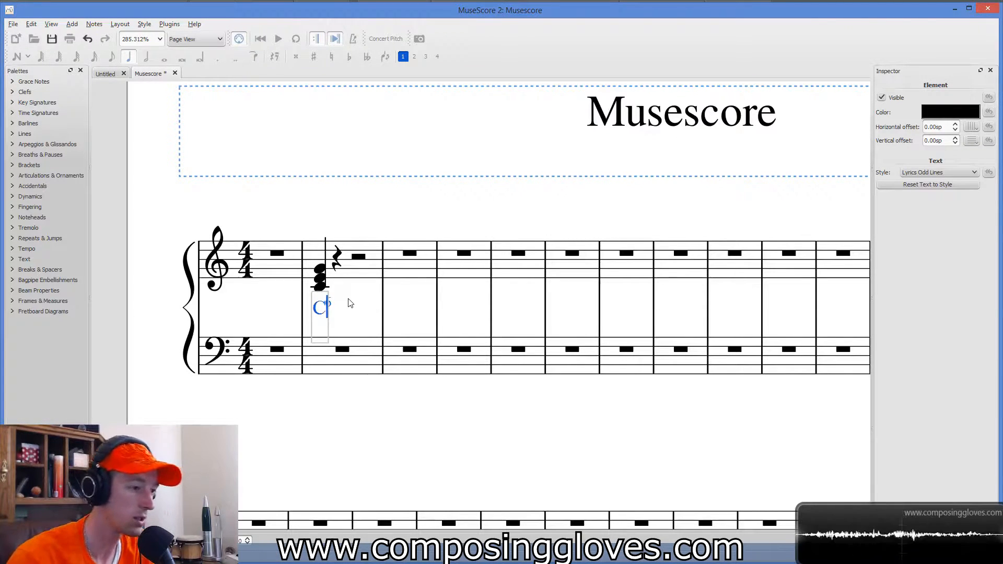
pyautogui.click(349, 298)
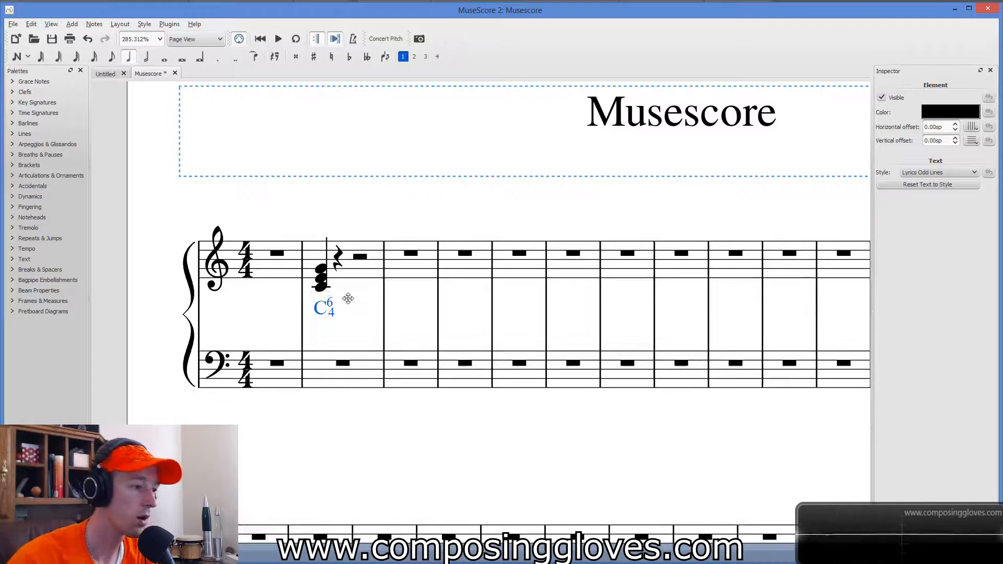
pyautogui.click(329, 307)
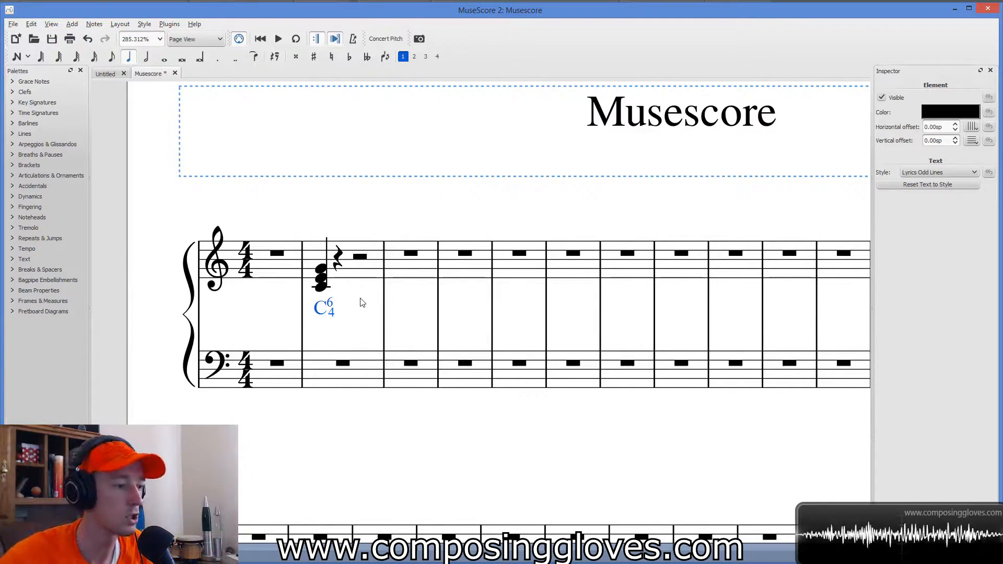
# Raise the two lowest notes of the second-measure chord by an octave, leaving G as the lowest note
pyautogui.click(321, 288)
pyautogui.keyDown('shift'); pyautogui.click(320, 277); pyautogui.keyUp('shift')
pyautogui.click(320, 278)
pyautogui.keyDown('ctrl'); pyautogui.click(322, 287); pyautogui.keyUp('ctrl')
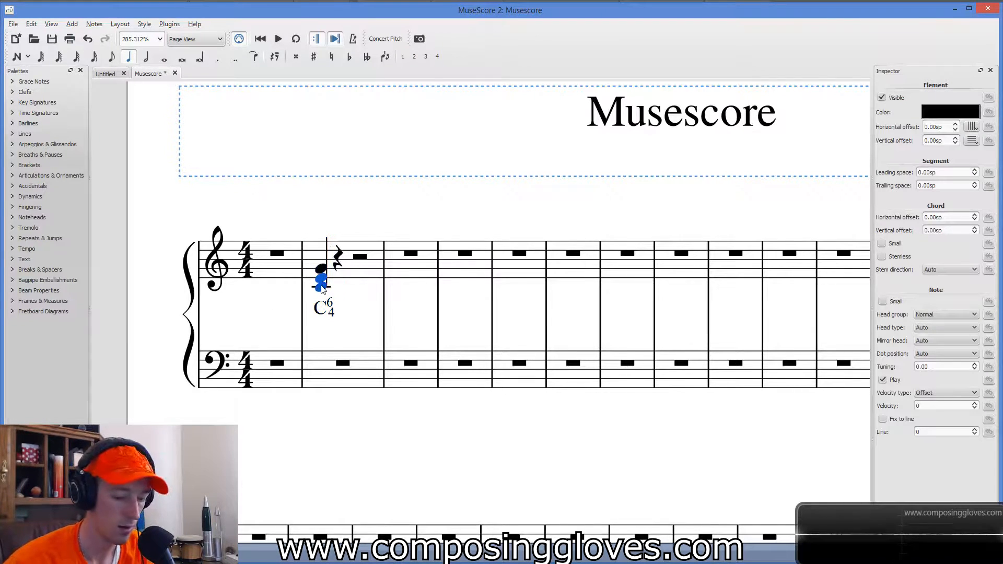
pyautogui.hotkey('ctrl', 'Up')
pyautogui.press('Escape')
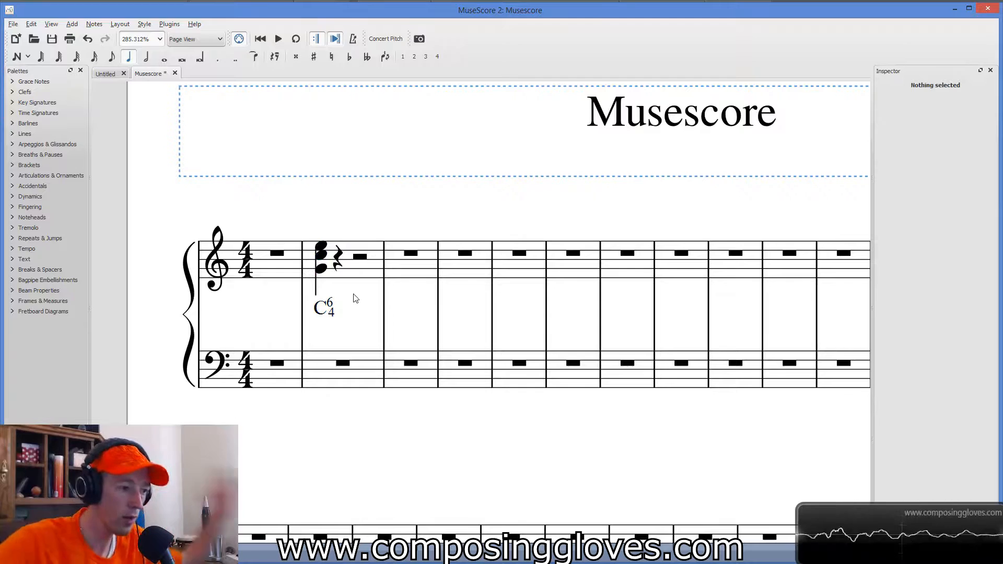
# Replace the 6 over 4 figures in the chord's lyric with a diminished symbol after the C
pyautogui.doubleClick(325, 309)
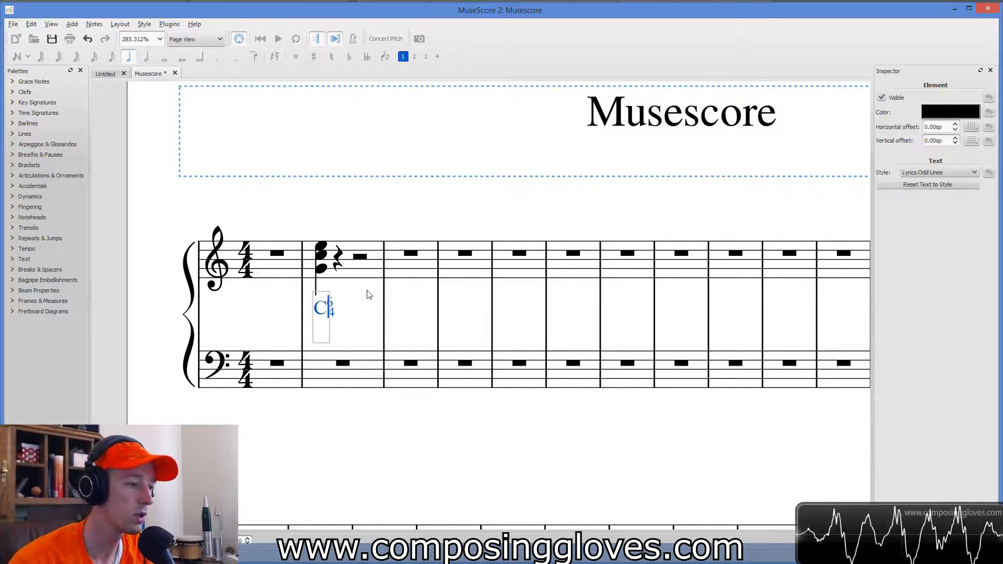
pyautogui.press('Delete')
pyautogui.press('Delete')
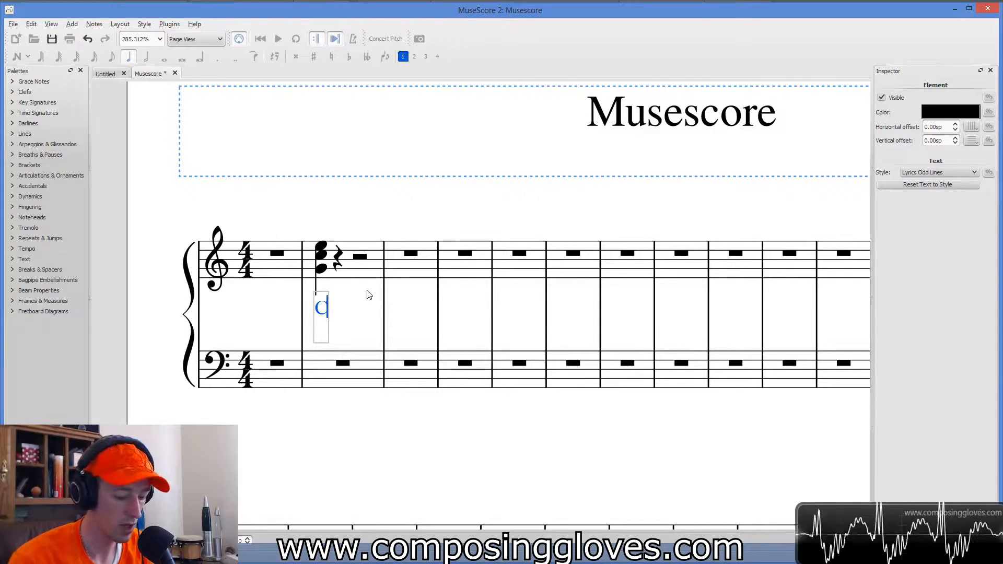
pyautogui.write('6')
pyautogui.click(368, 291)
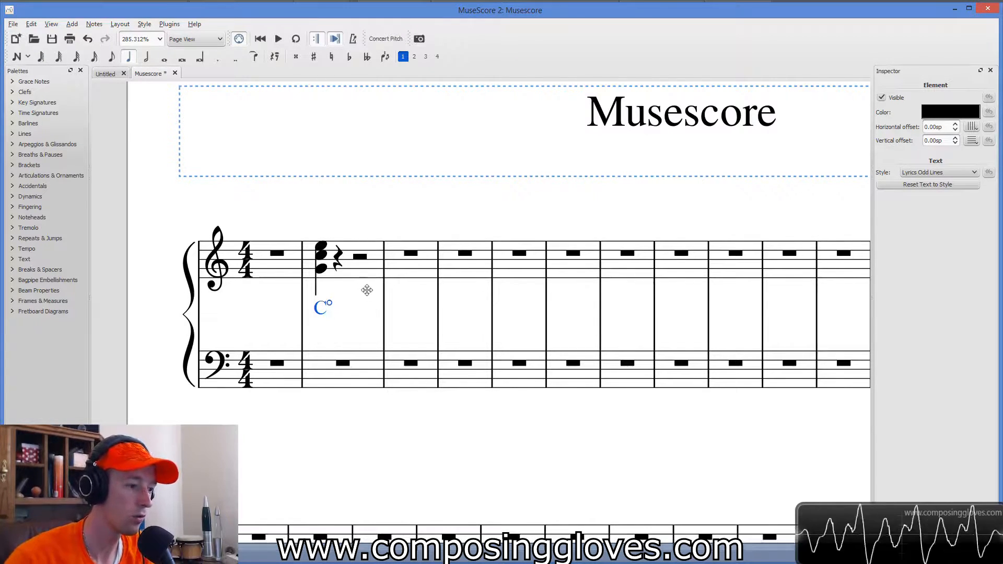
# Replace the diminished symbol in the lyric with a half-diminished symbol
pyautogui.doubleClick(324, 305)
pyautogui.press('Delete')
pyautogui.hotkey('ctrl', 'shift', 'b')
pyautogui.press('BackSpace')
pyautogui.hotkey('ctrl', 'shift', 'b')
pyautogui.click(334, 301)
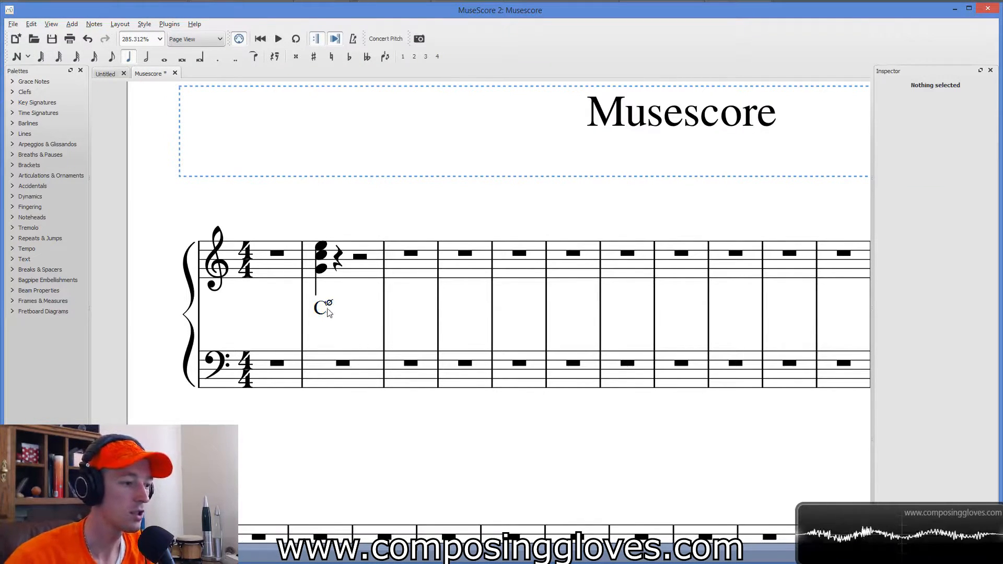
# Change the letter C in the half-diminished lyric to the roman numeral I
pyautogui.doubleClick(328, 309)
pyautogui.press('BackSpace')
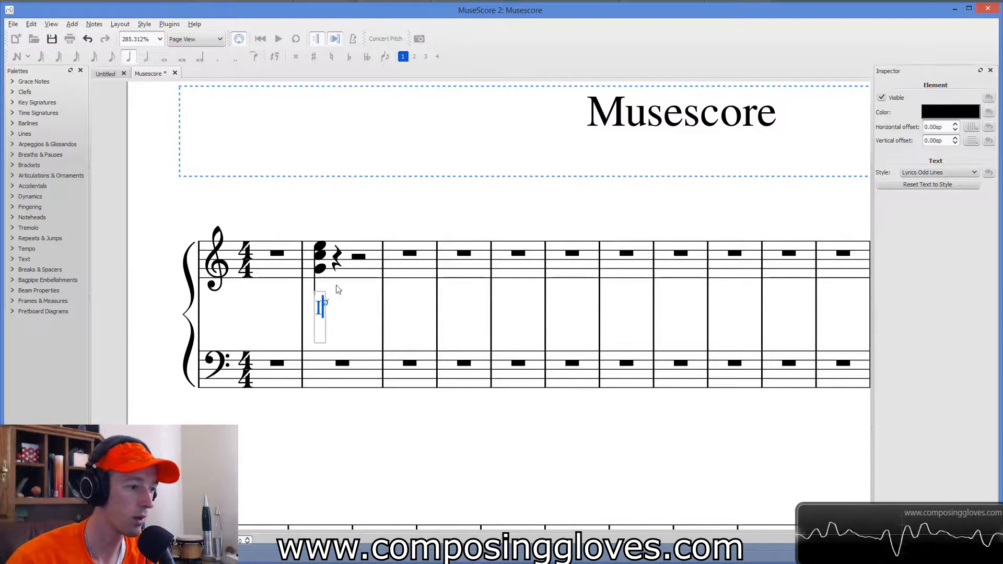
pyautogui.write('I')
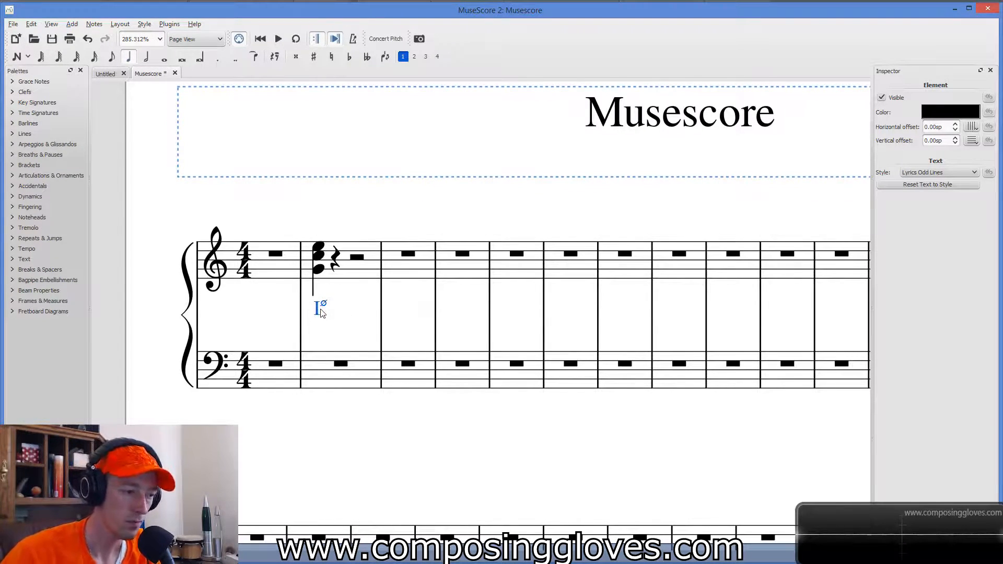
# Clear all of the lyric text beneath the second-measure chord
pyautogui.doubleClick(323, 312)
pyautogui.press('BackSpace')
pyautogui.press('Delete')
pyautogui.click(438, 229)
pyautogui.moveTo(459, 202); pyautogui.dragTo(436, 231)
pyautogui.scroll(-2, 382, 247)
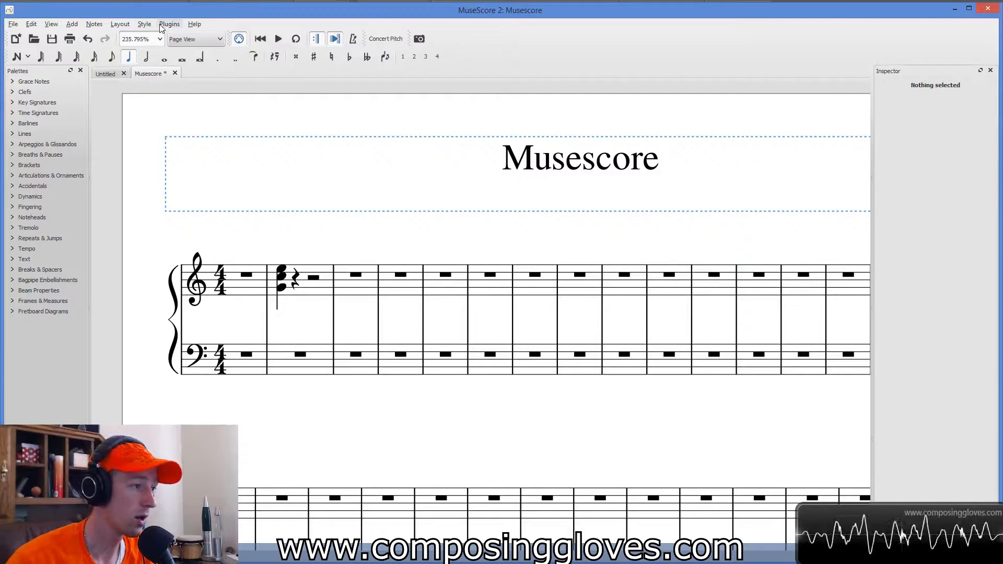
# Add the lyric I beneath the second-measure chord, offset about -0.48 sp horizontally and -0.28 sp vertically
pyautogui.click(291, 281)
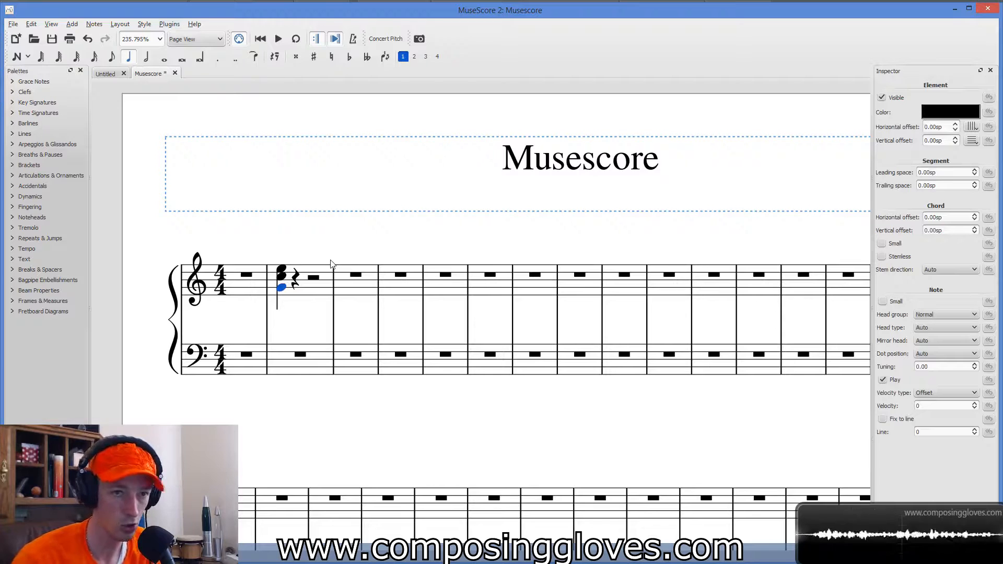
pyautogui.hotkey('ctrl', 'l')
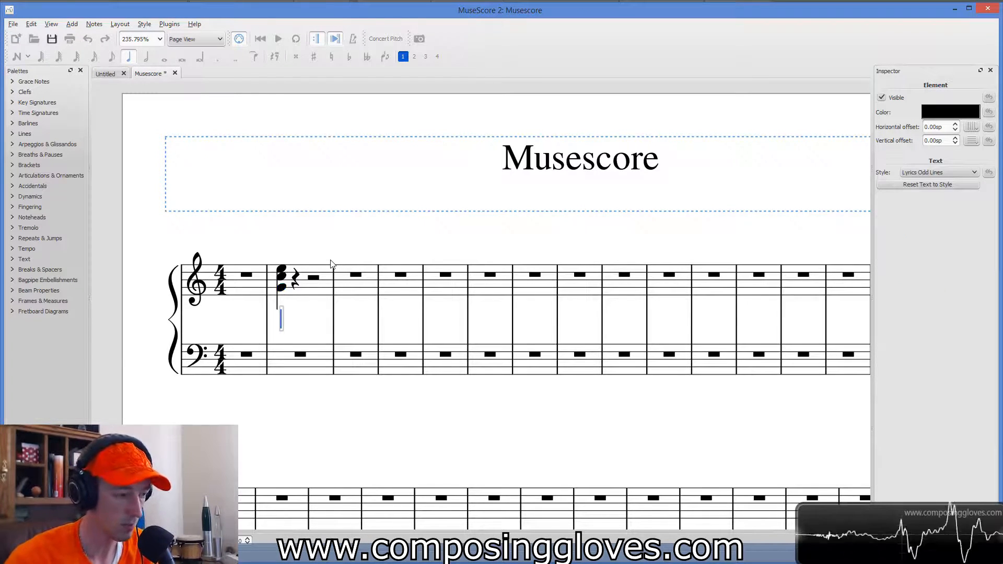
pyautogui.write('I')
pyautogui.press('Escape')
pyautogui.click(278, 319)
pyautogui.click(283, 287)
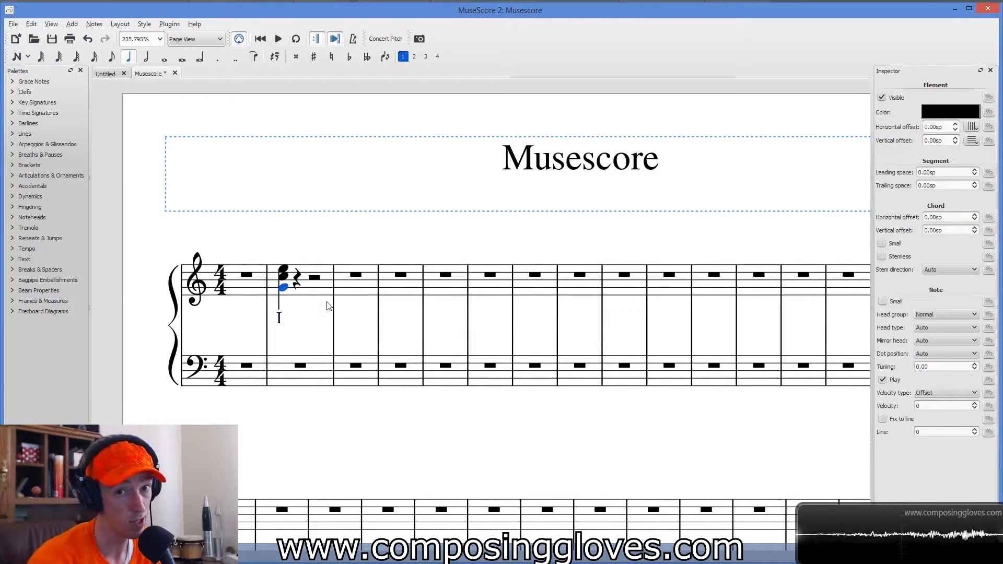
# Add figured bass 6 over 4 to the chord and place it beside the I, offset about 0.35 sp horizontally and -0.69 sp vertically
pyautogui.hotkey('ctrl', 'g')
pyautogui.write('6')
pyautogui.press('Return')
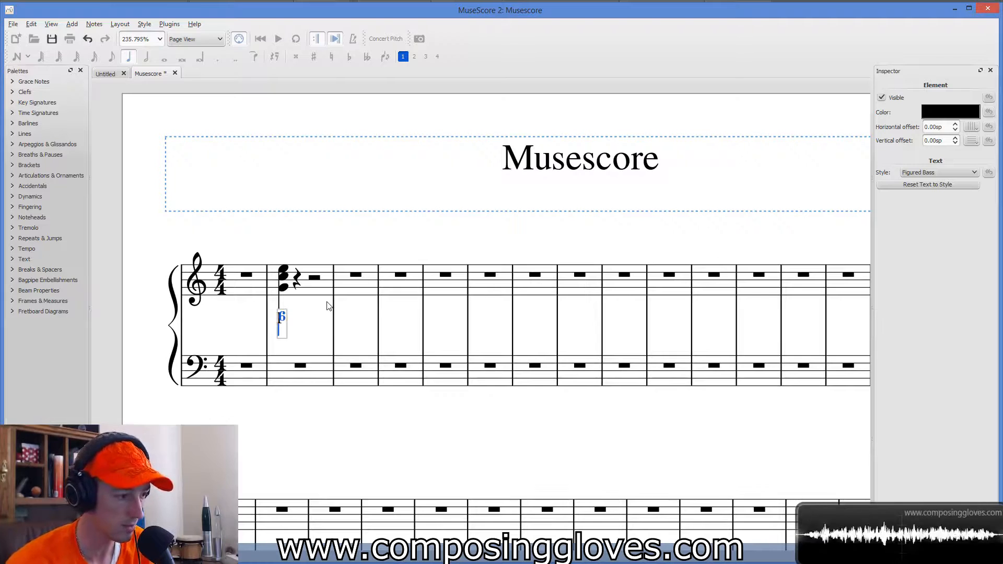
pyautogui.write('4')
pyautogui.press('Escape')
pyautogui.click(252, 325)
pyautogui.keyDown('ctrl'); pyautogui.scroll(6, 282, 326); pyautogui.keyUp('ctrl')
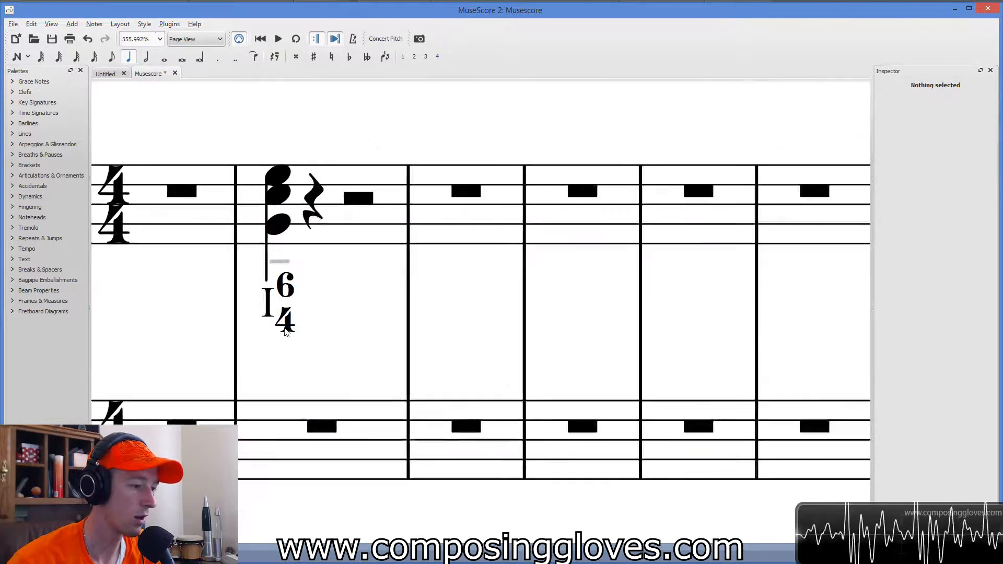
pyautogui.click(280, 282)
pyautogui.click(267, 297)
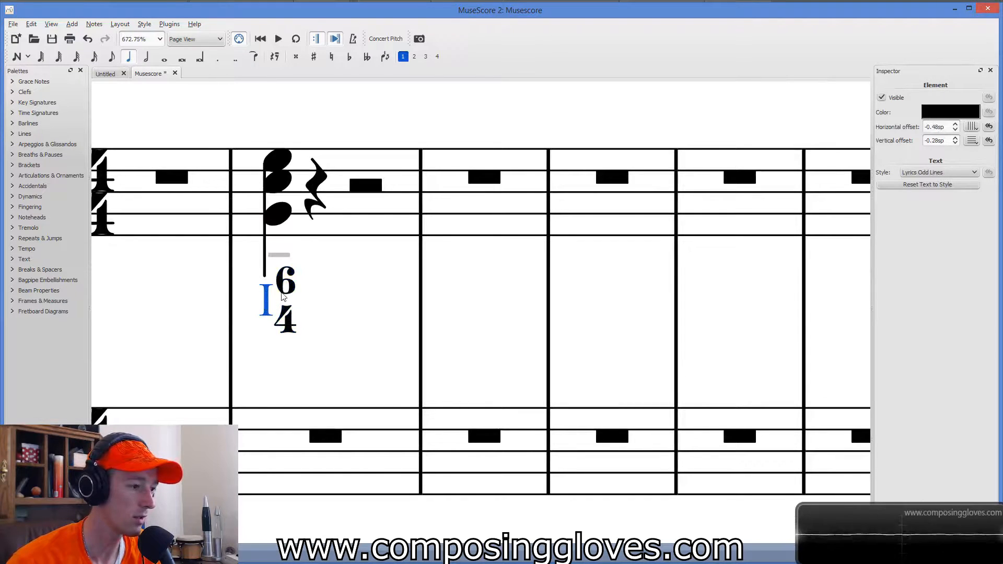
pyautogui.click(284, 297)
pyautogui.keyDown('ctrl'); pyautogui.scroll(-5, 283, 297); pyautogui.keyUp('ctrl')
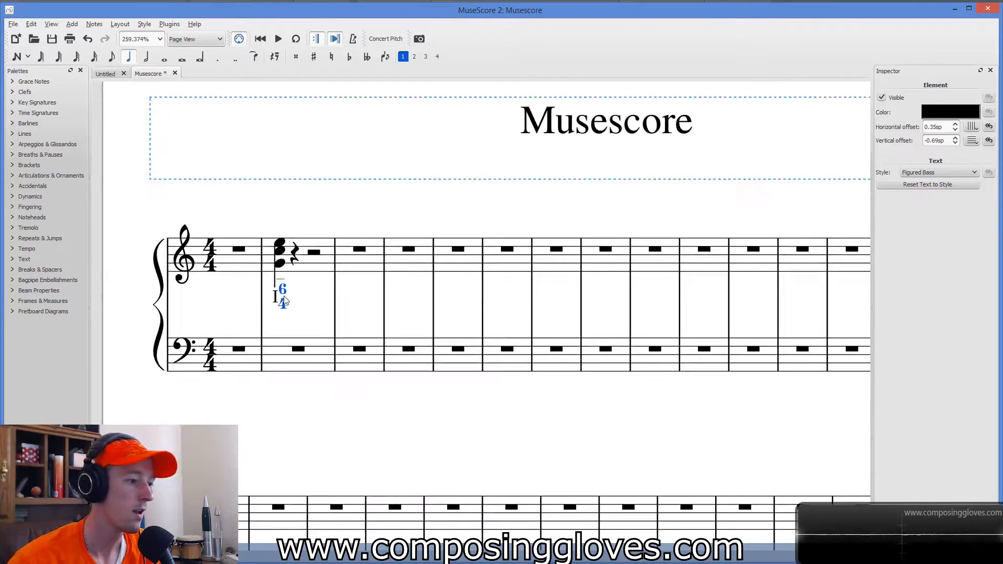
pyautogui.moveTo(310, 319); pyautogui.dragTo(347, 296)
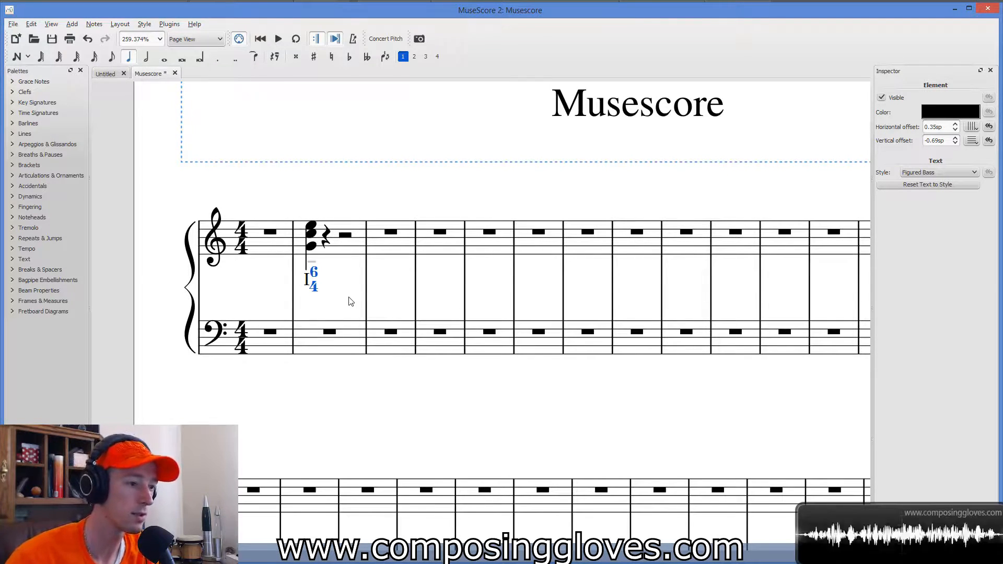
pyautogui.click(350, 302)
pyautogui.moveTo(383, 202); pyautogui.dragTo(375, 250)
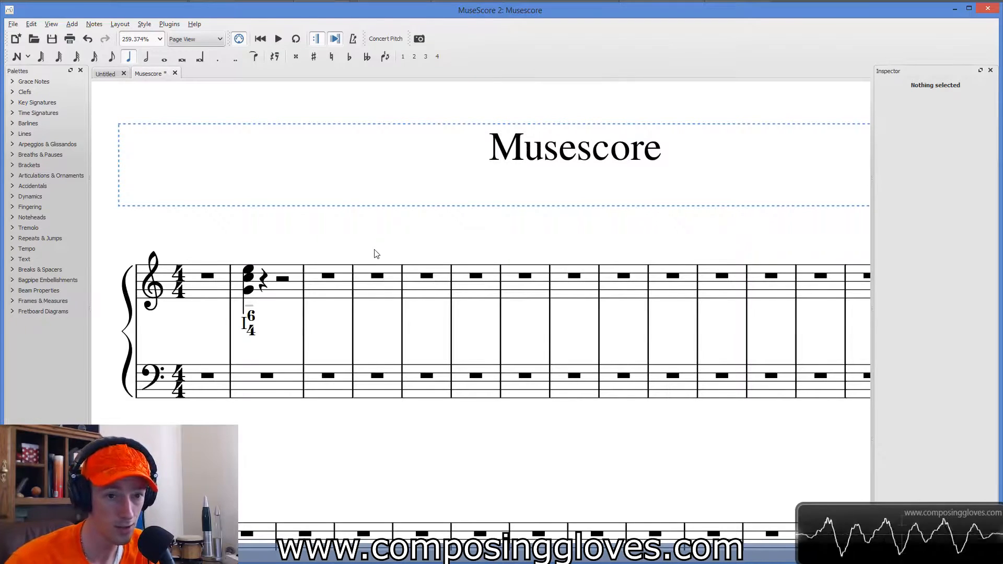
pyautogui.click(579, 159)
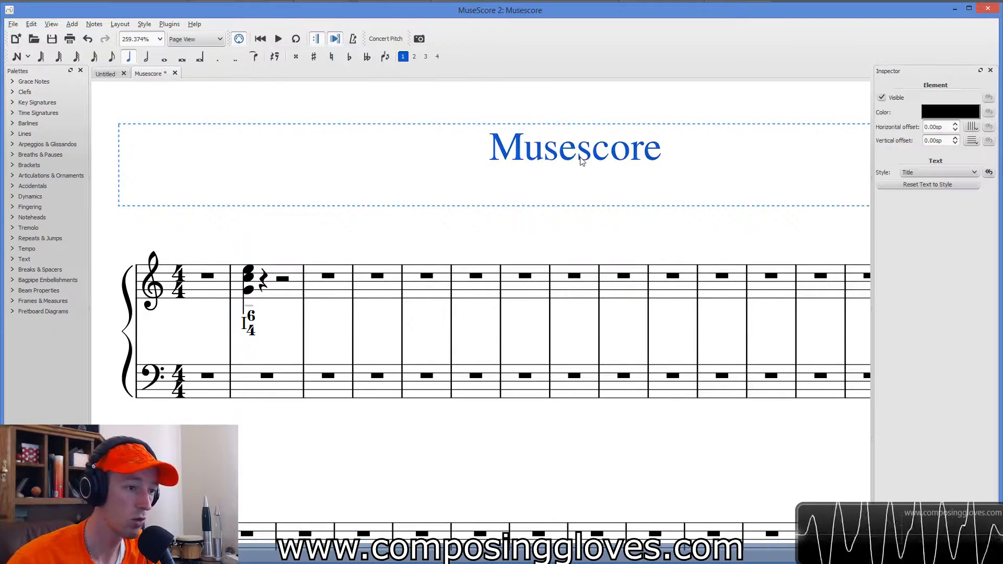
pyautogui.click(506, 221)
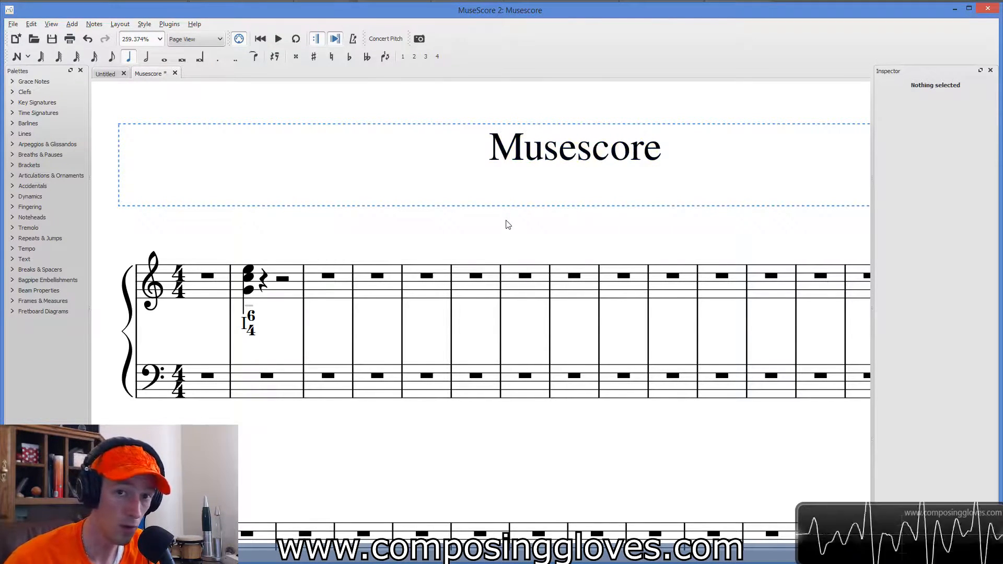
pyautogui.click(252, 317)
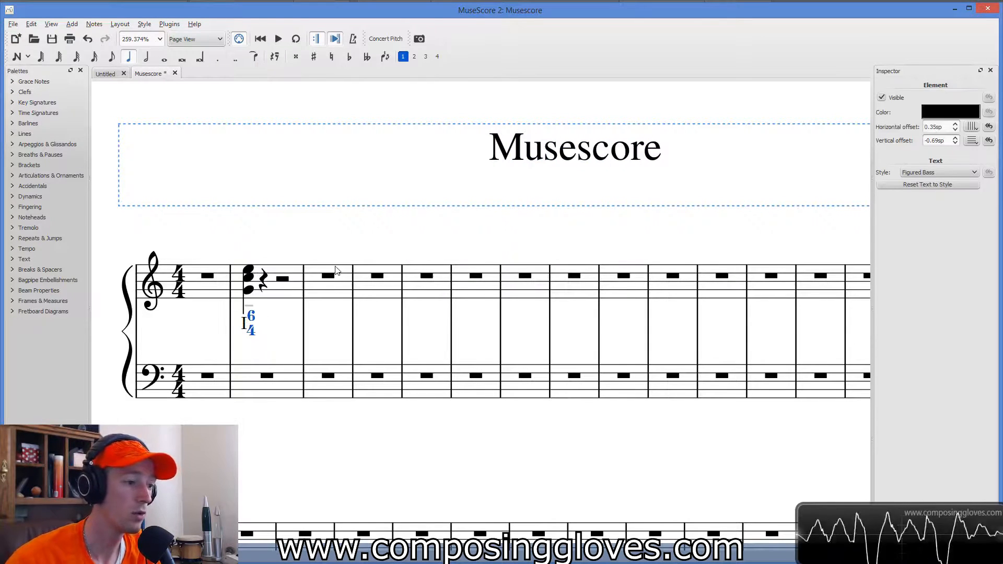
pyautogui.click(350, 252)
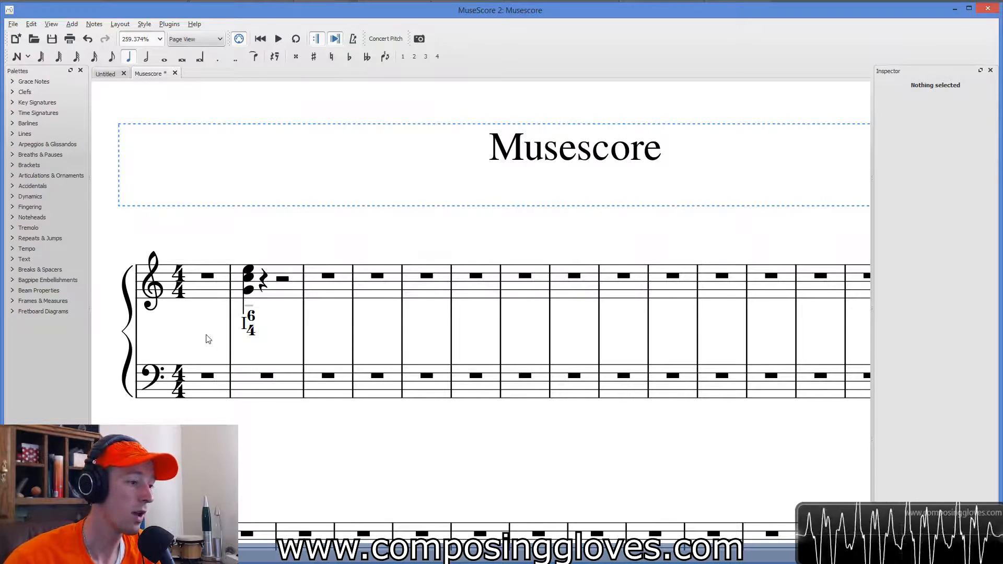
pyautogui.click(252, 334)
pyautogui.click(345, 227)
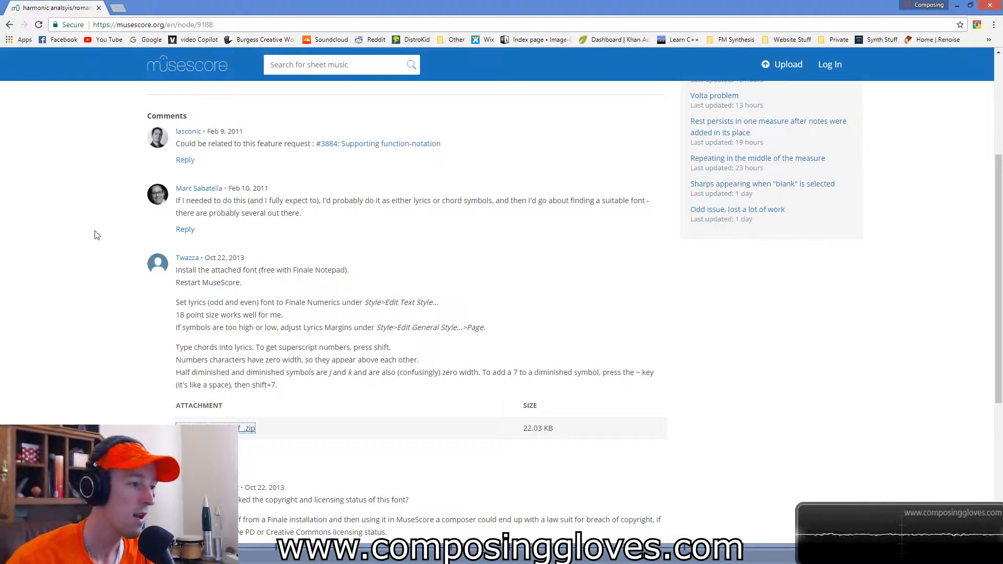
# In the web browser, read the musescore.org thread on harmonic analysis and roman numerals, covering the Finale Numerics font instructions and the licensing replies
pyautogui.scroll(4, 94, 230)
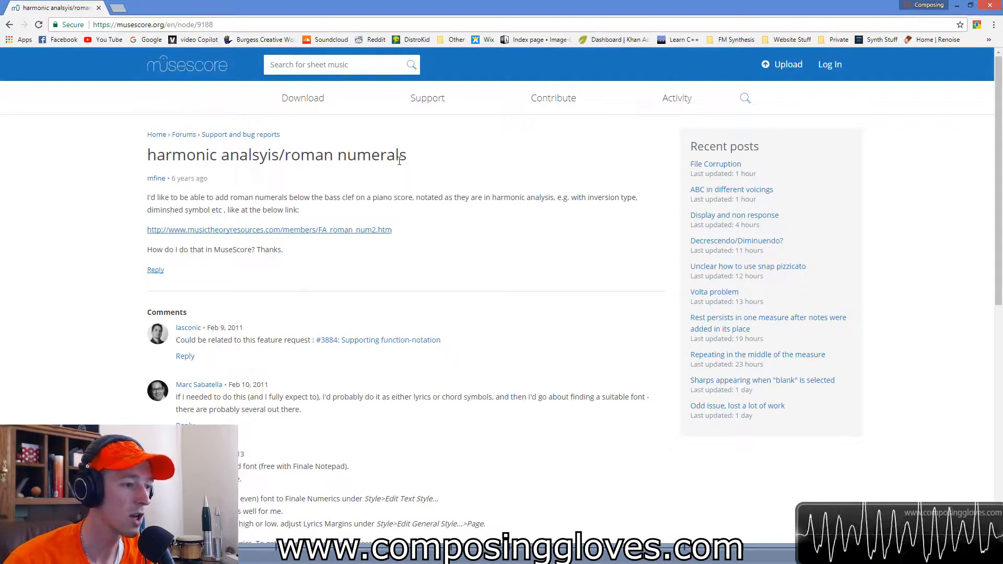
pyautogui.scroll(-5, 47, 188)
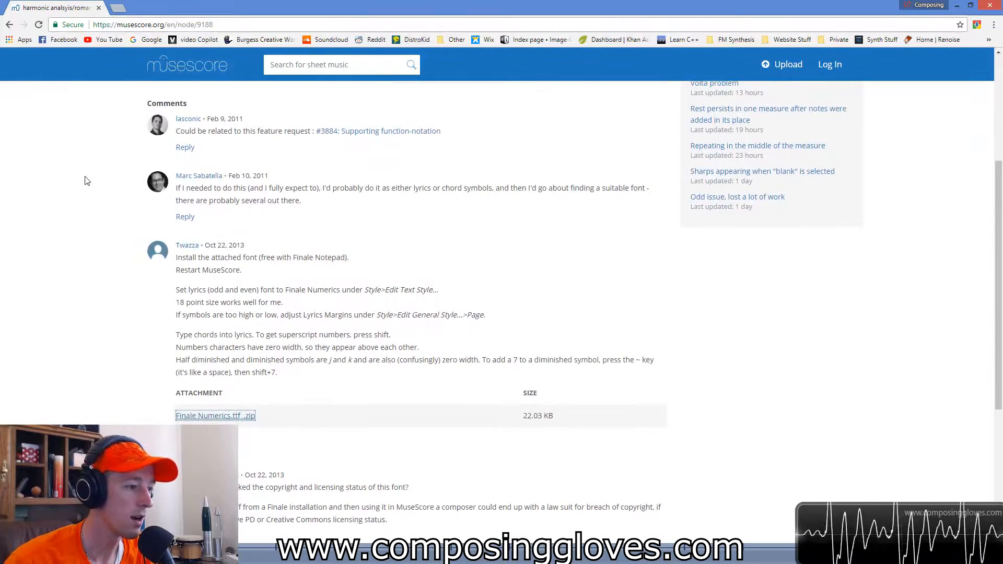
pyautogui.scroll(1, 196, 198)
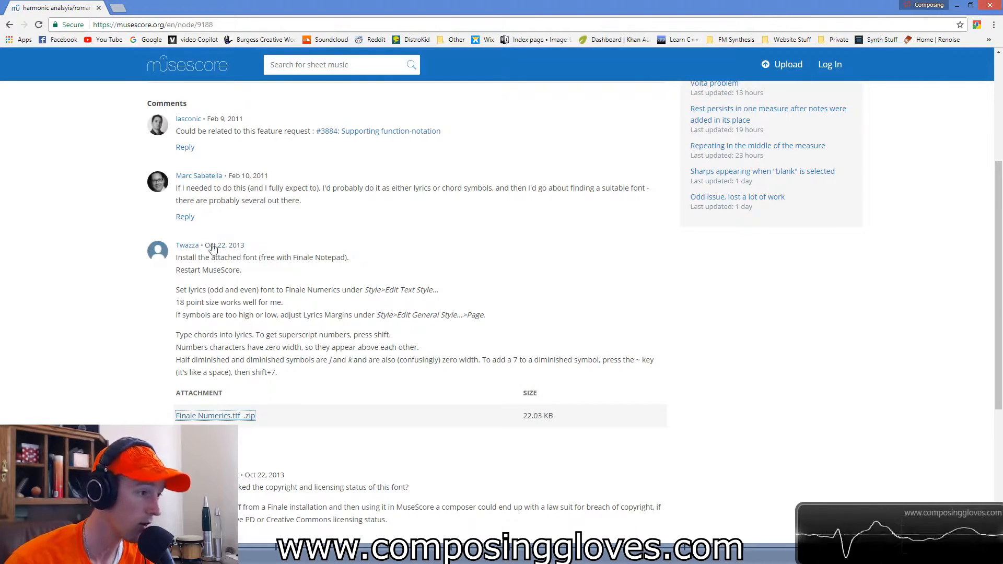
pyautogui.moveTo(276, 257); pyautogui.dragTo(364, 261)
pyautogui.click(364, 261)
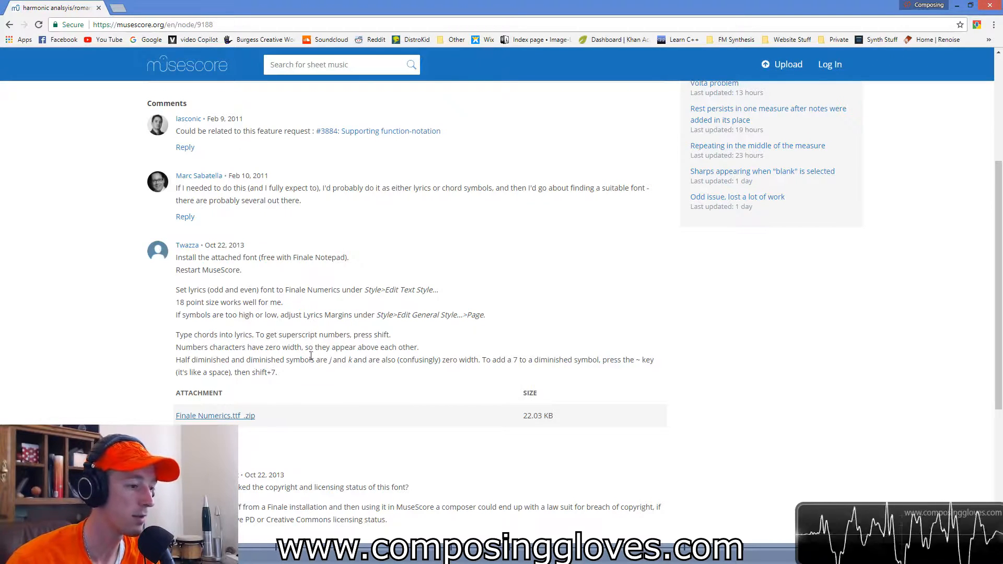
pyautogui.scroll(-3, 307, 343)
pyautogui.moveTo(345, 331); pyautogui.dragTo(239, 330)
pyautogui.click(366, 327)
pyautogui.moveTo(387, 331); pyautogui.dragTo(312, 330)
pyautogui.click(312, 332)
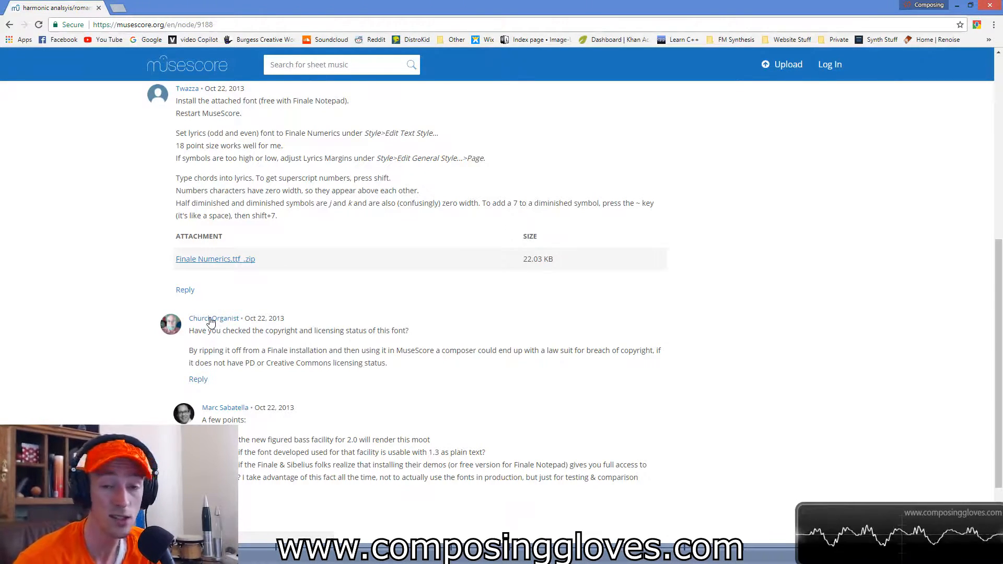
pyautogui.scroll(1, 341, 239)
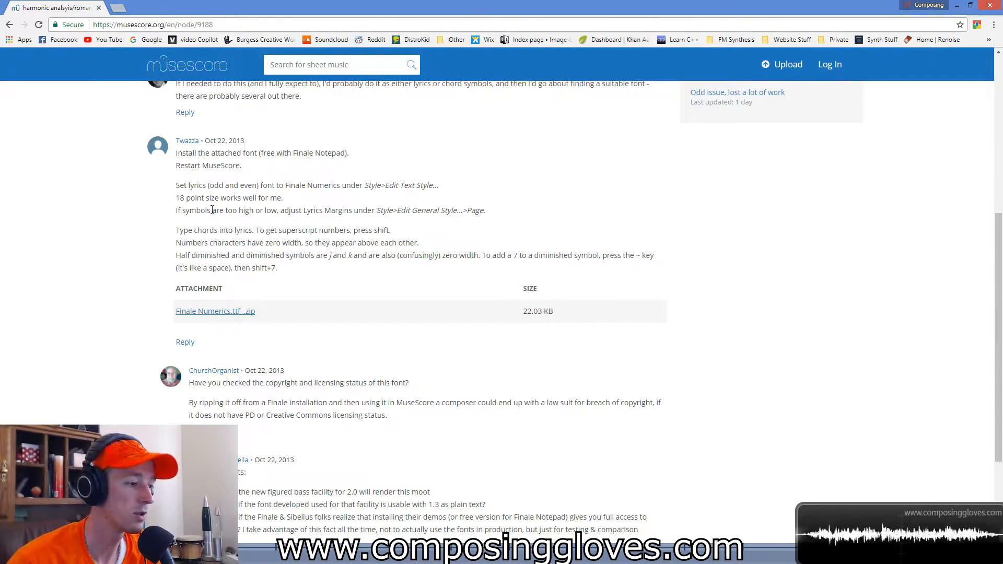
pyautogui.scroll(-2, 251, 209)
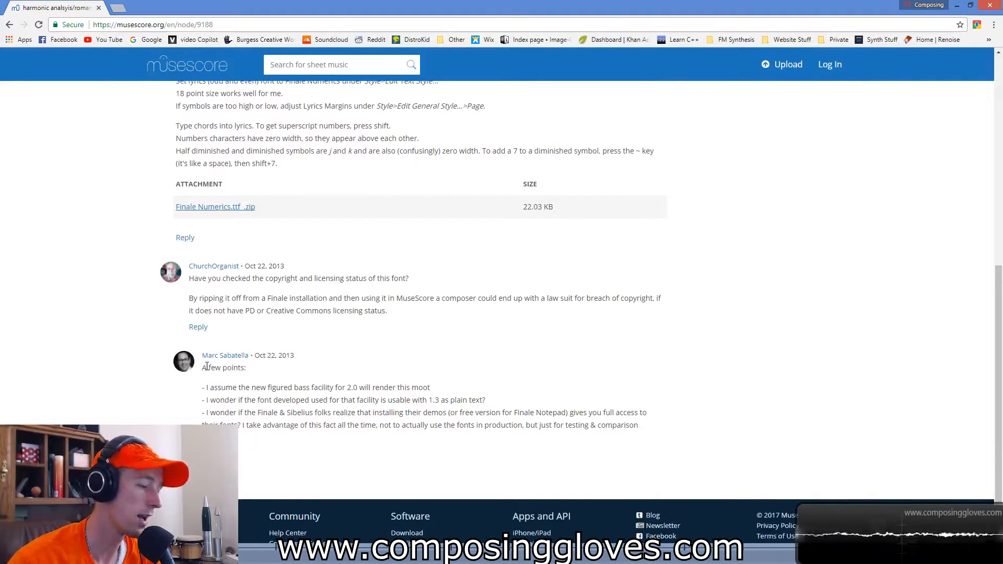
# Read the final forum reply about the 2.0 figured bass facility and using fonts from the Finale and Sibelius demos
pyautogui.moveTo(213, 388); pyautogui.dragTo(431, 388)
pyautogui.click(310, 388)
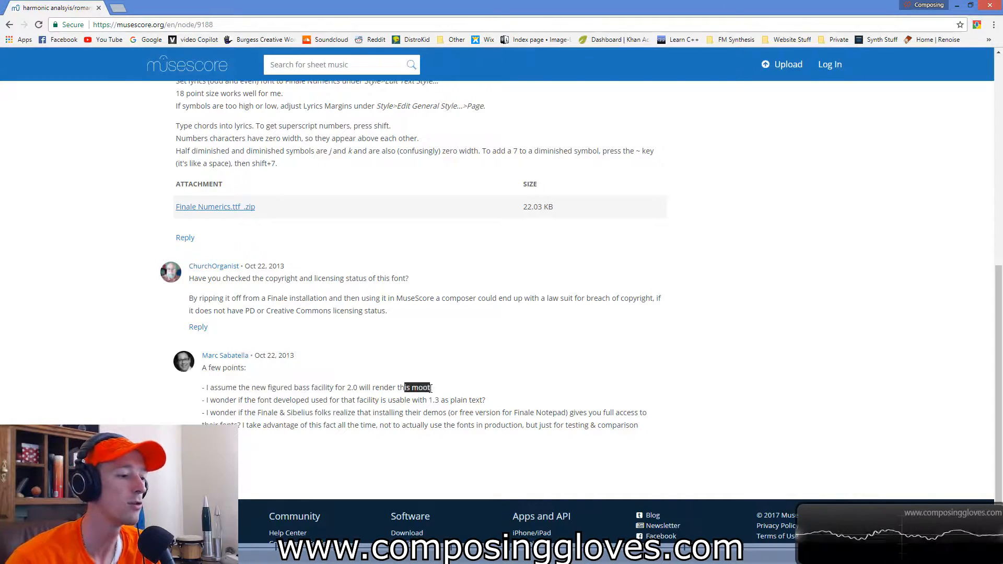
pyautogui.moveTo(328, 387); pyautogui.dragTo(271, 388)
pyautogui.click(276, 378)
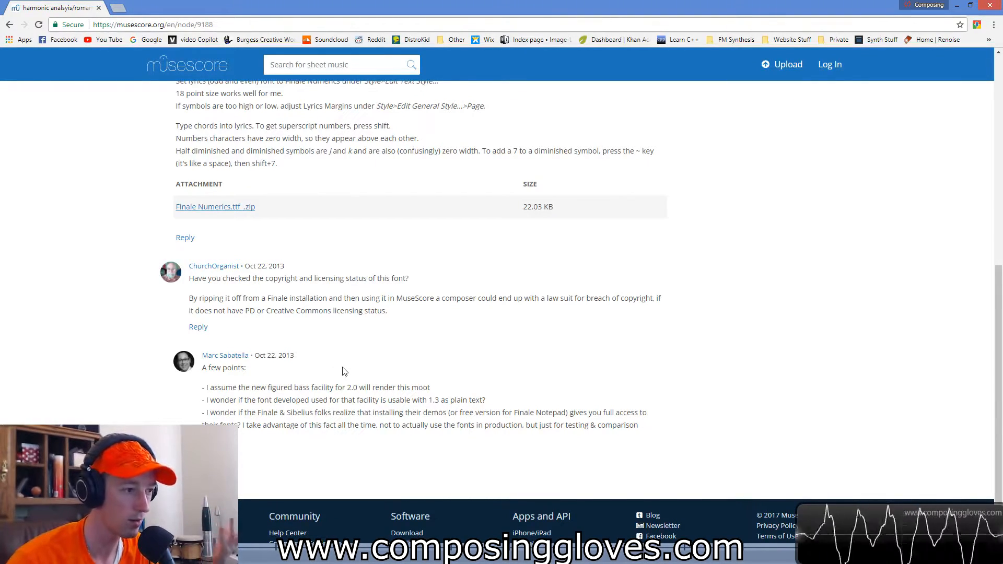
pyautogui.scroll(5, 345, 329)
pyautogui.scroll(-4, 345, 329)
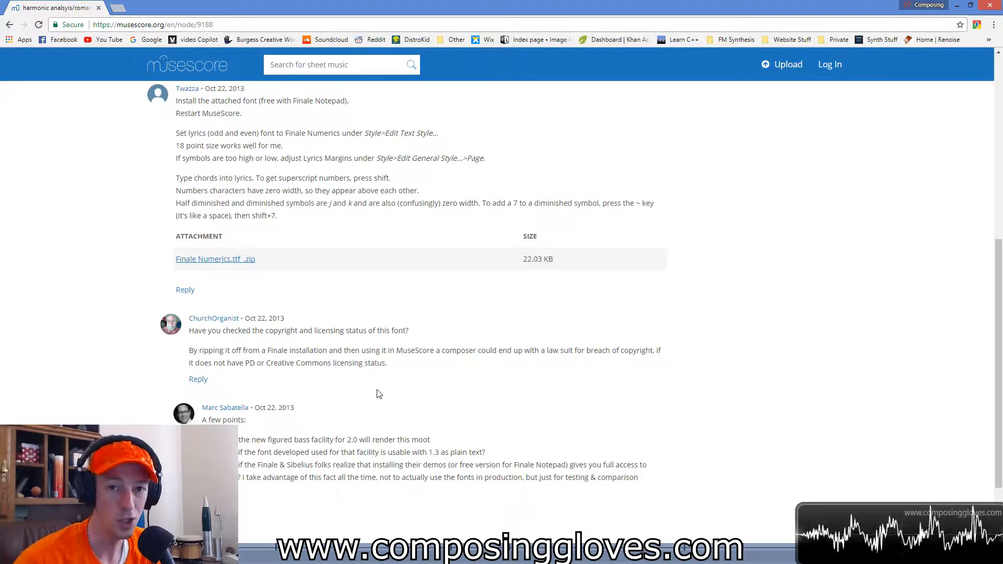
# Switch back to MuseScore and view the second-measure chord with its I 6/4 analysis
pyautogui.hotkey('alt', 'Tab')
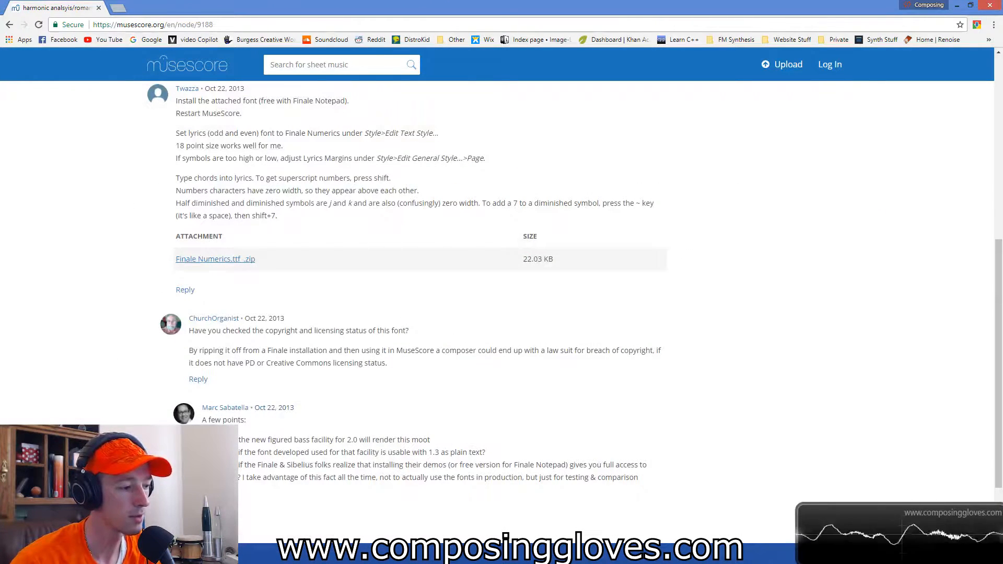
pyautogui.click(166, 554)
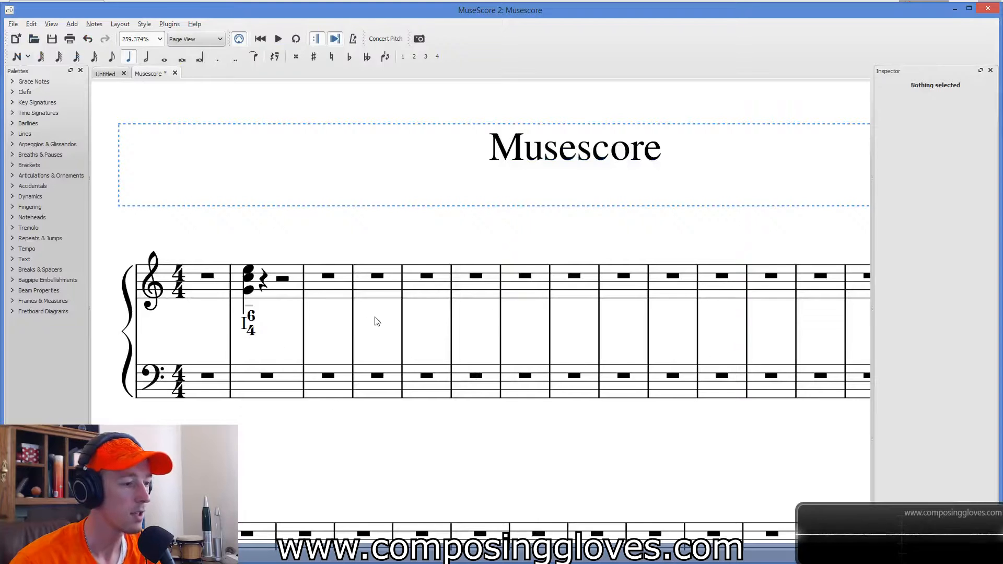
pyautogui.scroll(-1, 317, 373)
pyautogui.scroll(-1, 318, 377)
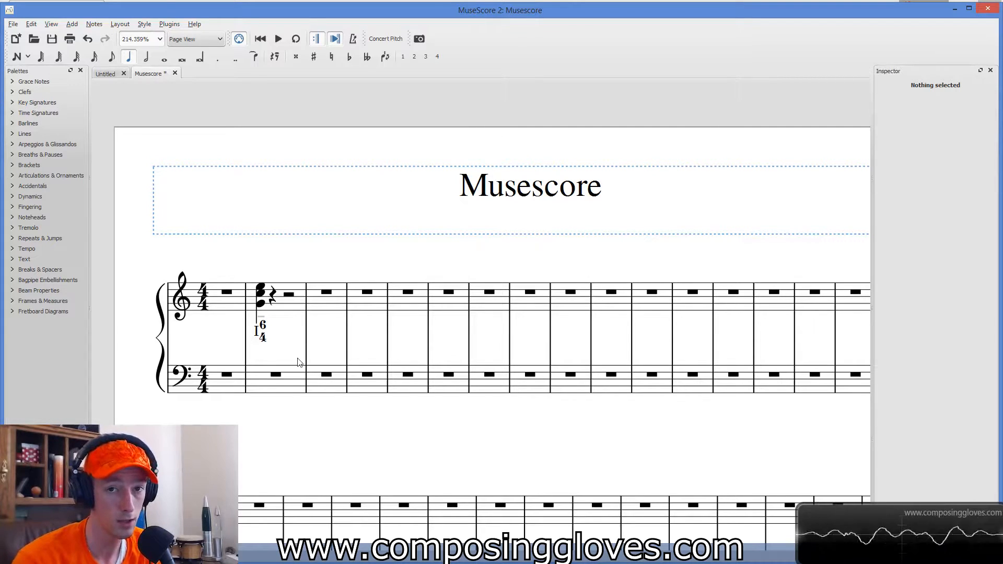
# Open a File Explorer window and go to the personal user folder under Users on the OS (C:) drive
pyautogui.press('super+e')
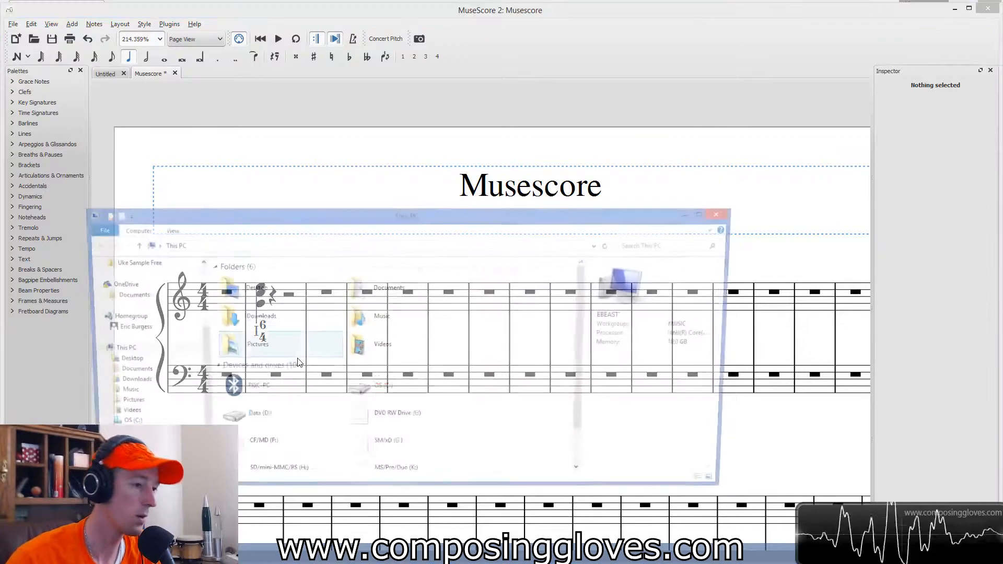
pyautogui.moveTo(362, 206); pyautogui.dragTo(444, 78)
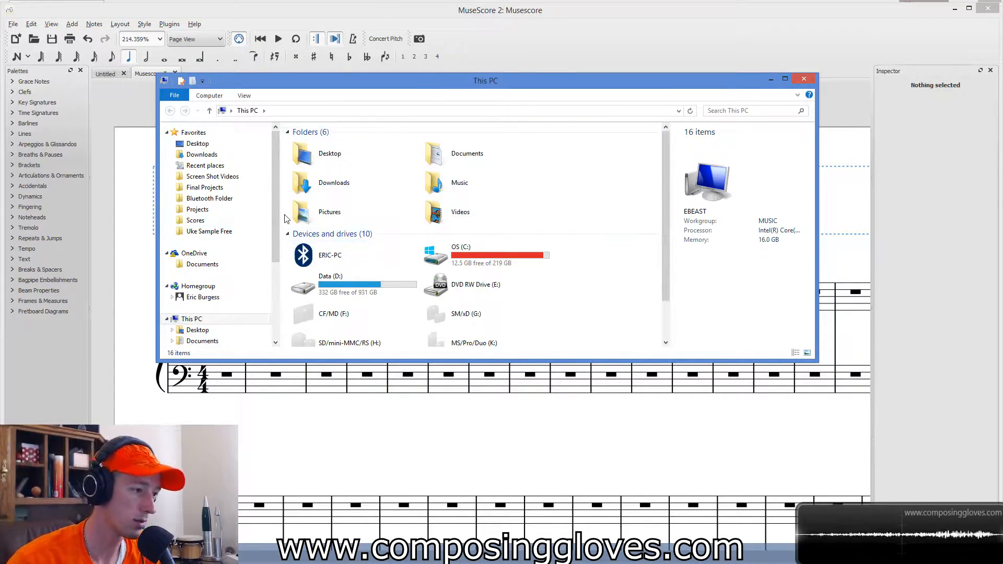
pyautogui.moveTo(272, 224); pyautogui.dragTo(271, 265)
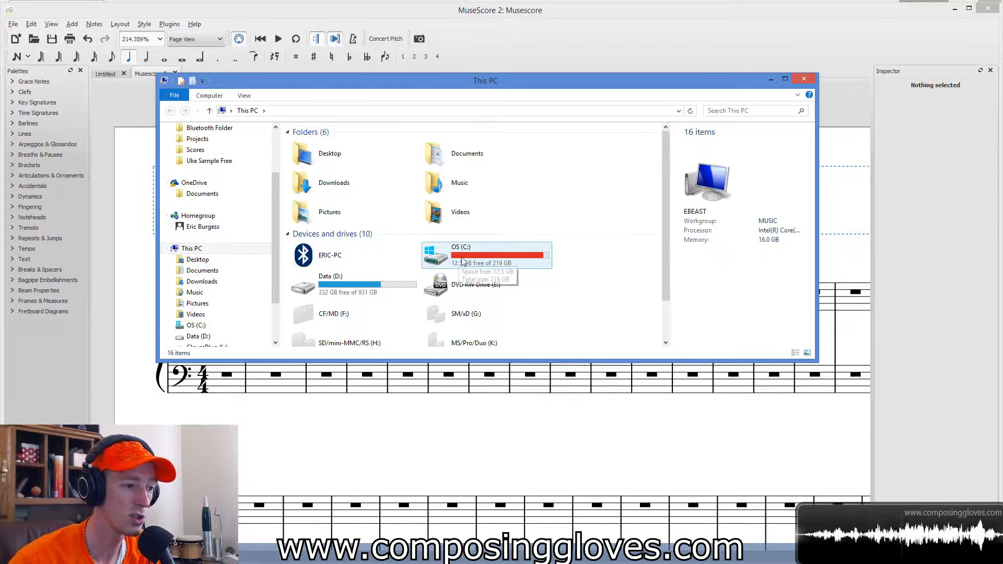
pyautogui.doubleClick(506, 260)
pyautogui.scroll(-3, 452, 204)
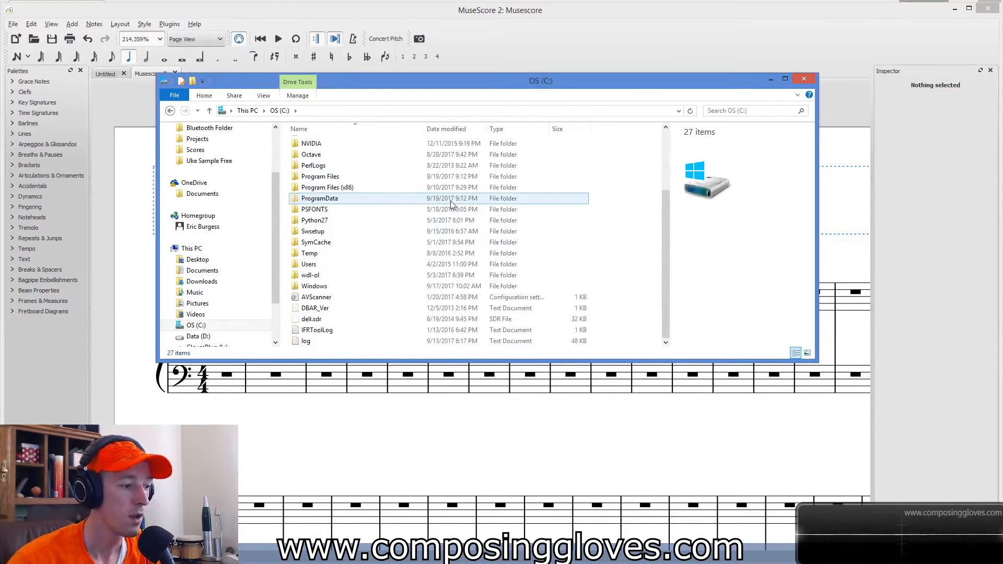
pyautogui.doubleClick(349, 271)
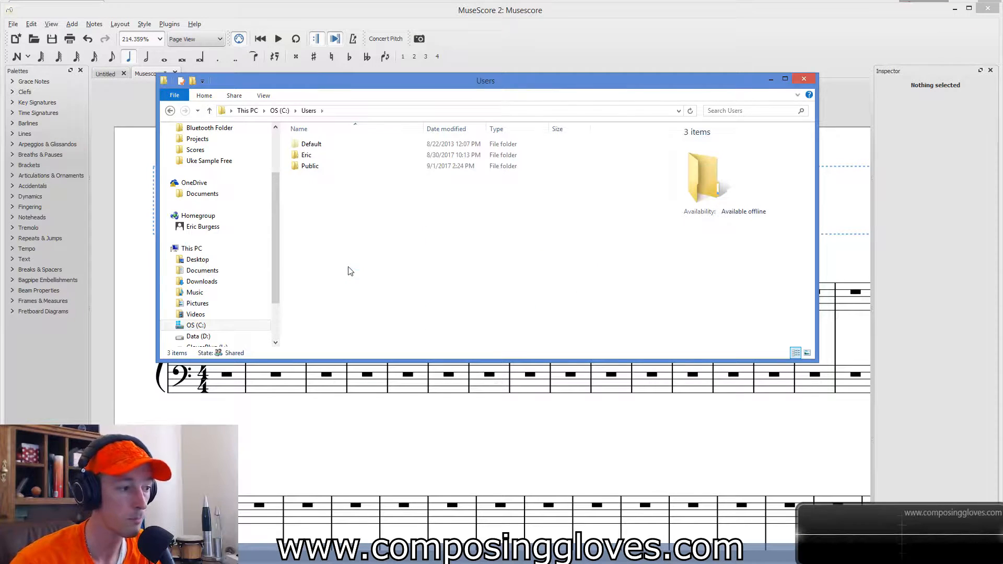
pyautogui.doubleClick(309, 160)
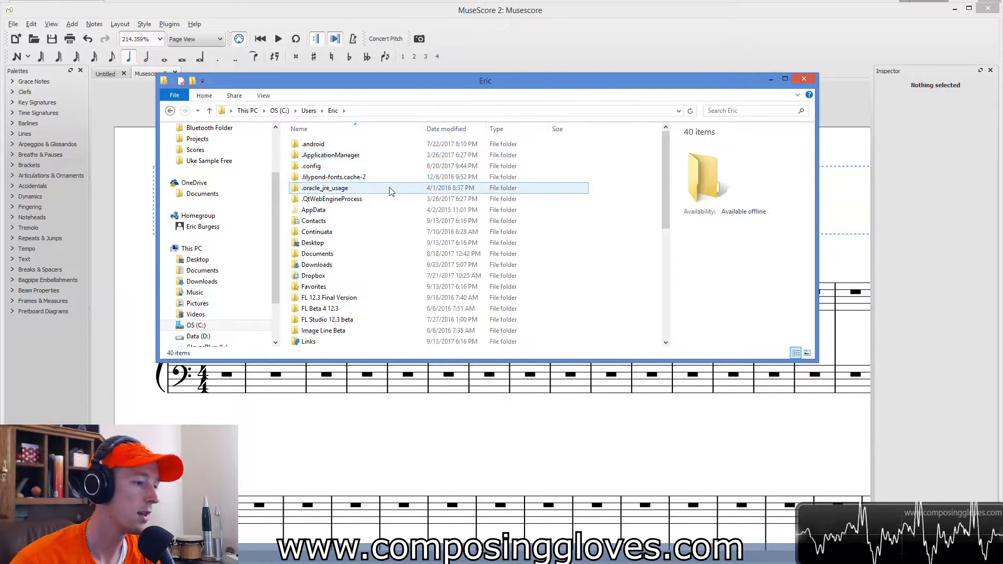
# From the user folder, open the Styles folder inside Documents > MuseScore2
pyautogui.scroll(-1, 403, 181)
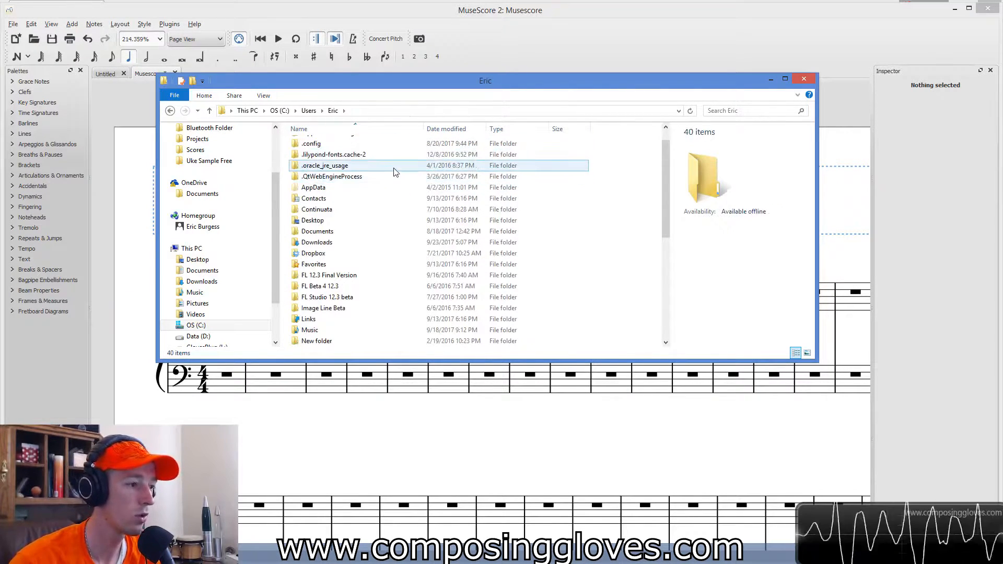
pyautogui.scroll(-3, 392, 175)
pyautogui.scroll(-1, 389, 252)
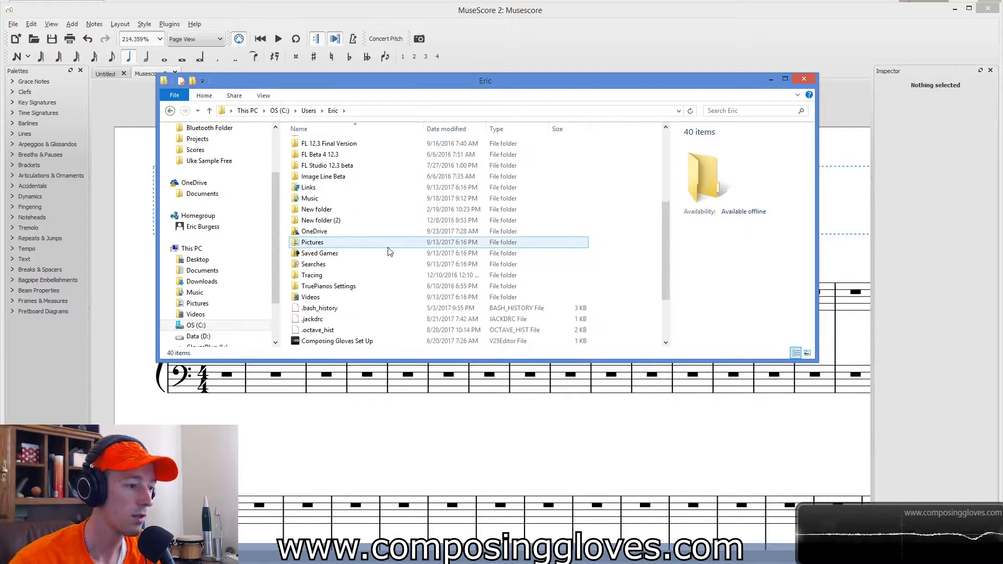
pyautogui.scroll(1, 377, 245)
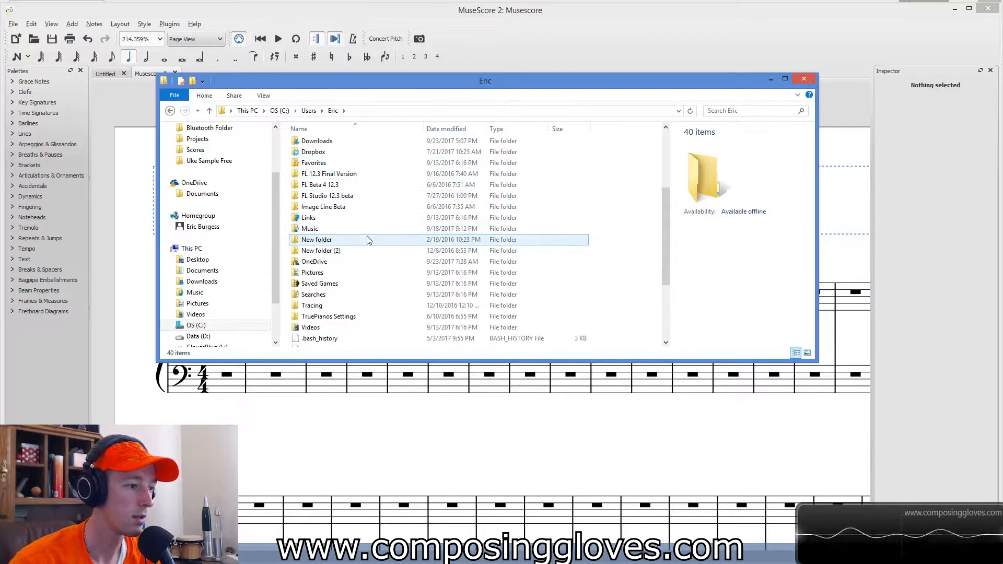
pyautogui.scroll(4, 382, 216)
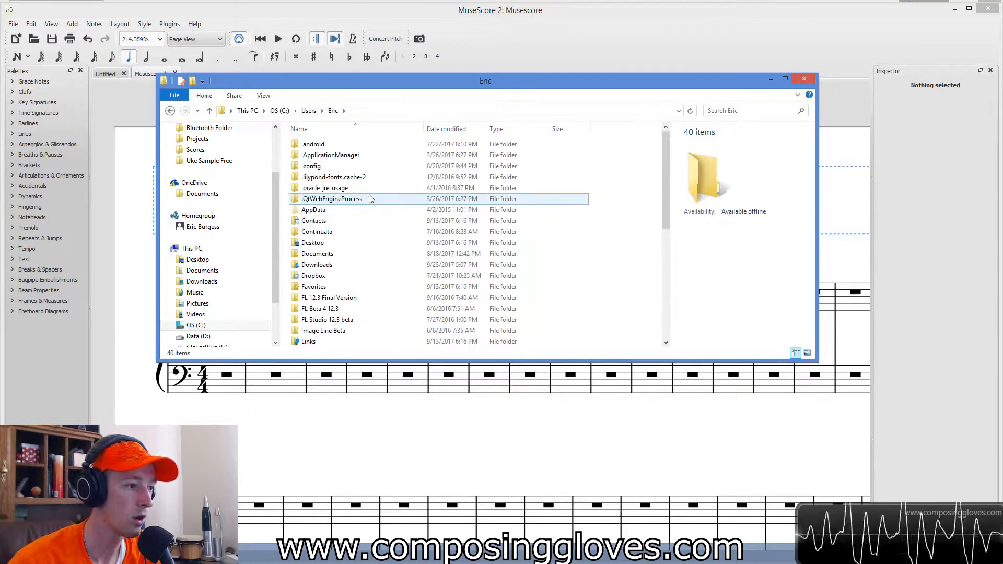
pyautogui.doubleClick(332, 256)
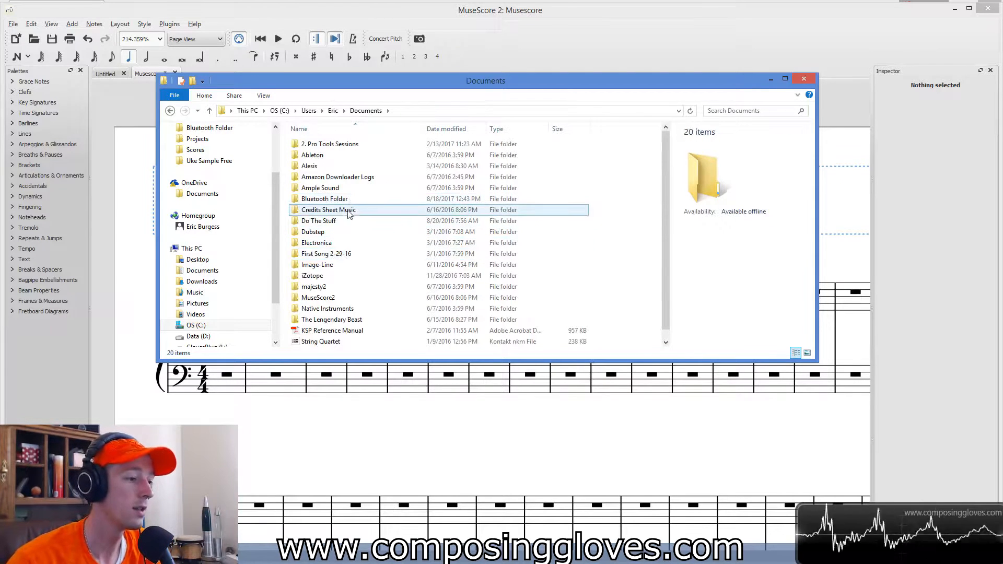
pyautogui.click(324, 301)
pyautogui.doubleClick(324, 302)
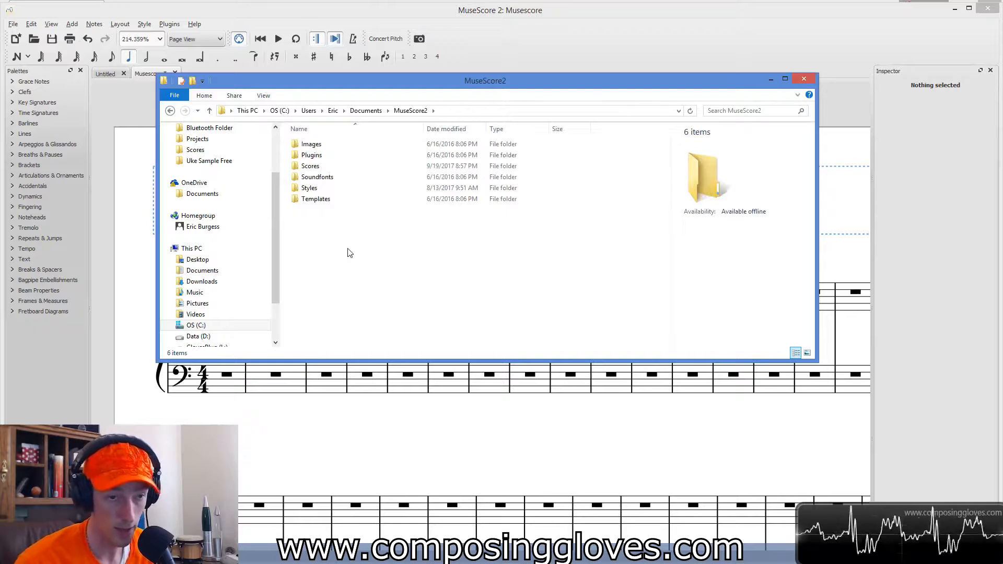
pyautogui.doubleClick(308, 191)
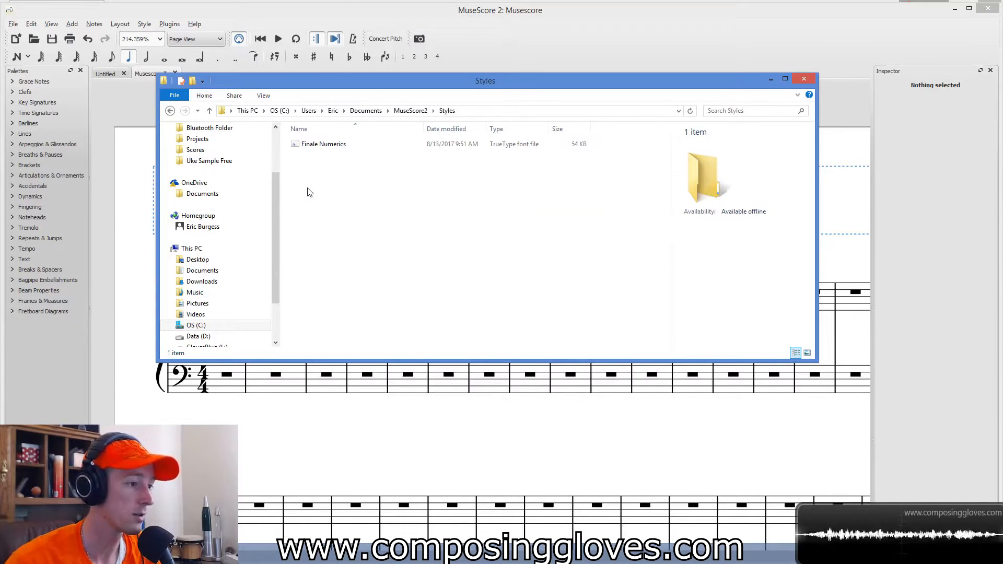
# Check the Finale Numerics font file in the Styles folder and close the File Explorer window
pyautogui.click(301, 147)
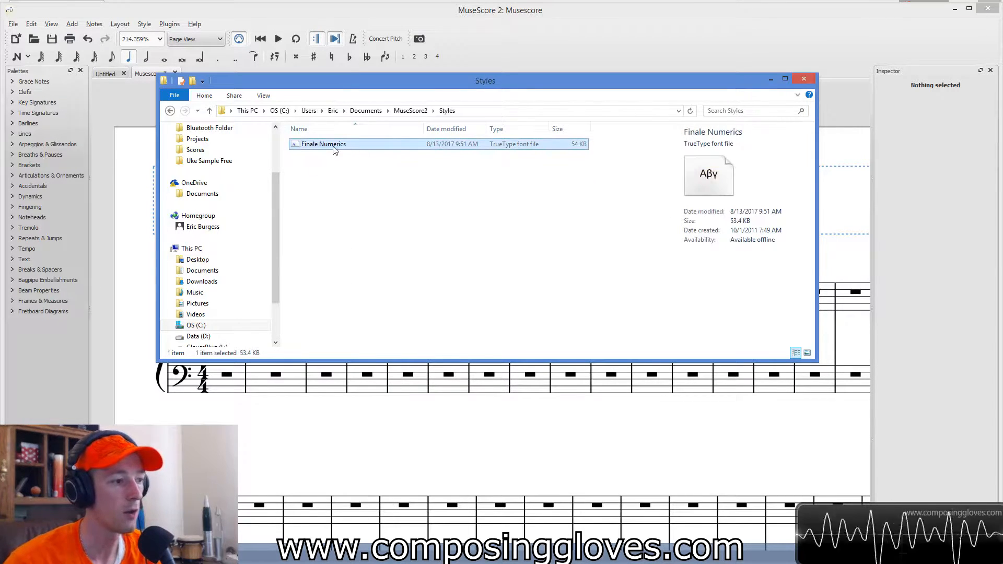
pyautogui.click(390, 218)
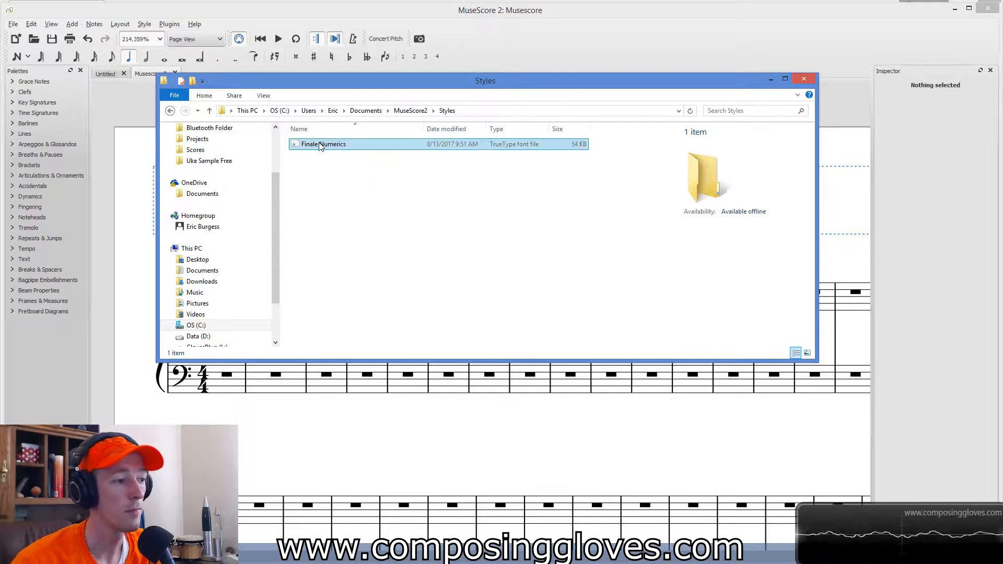
pyautogui.click(804, 79)
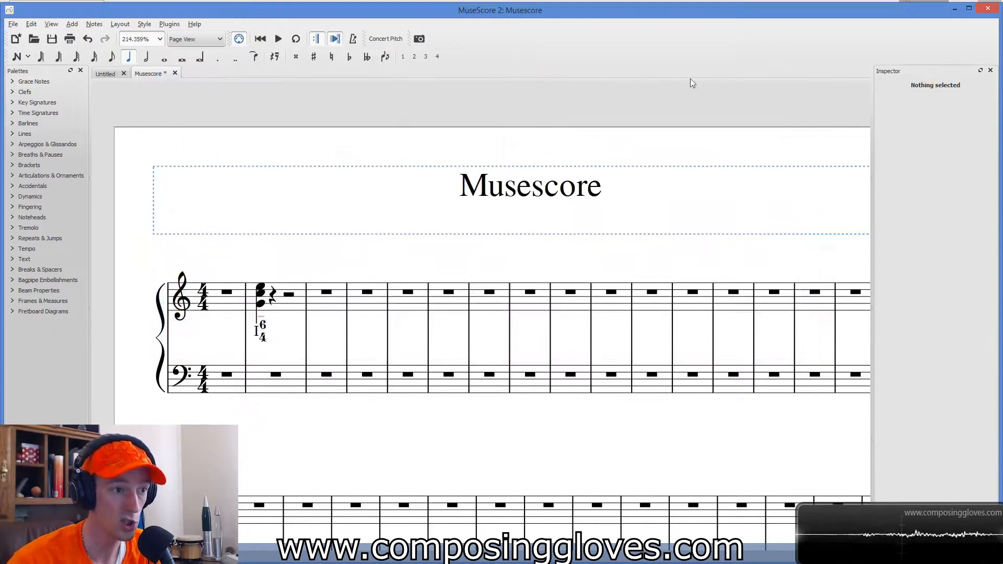
pyautogui.scroll(-3, 638, 140)
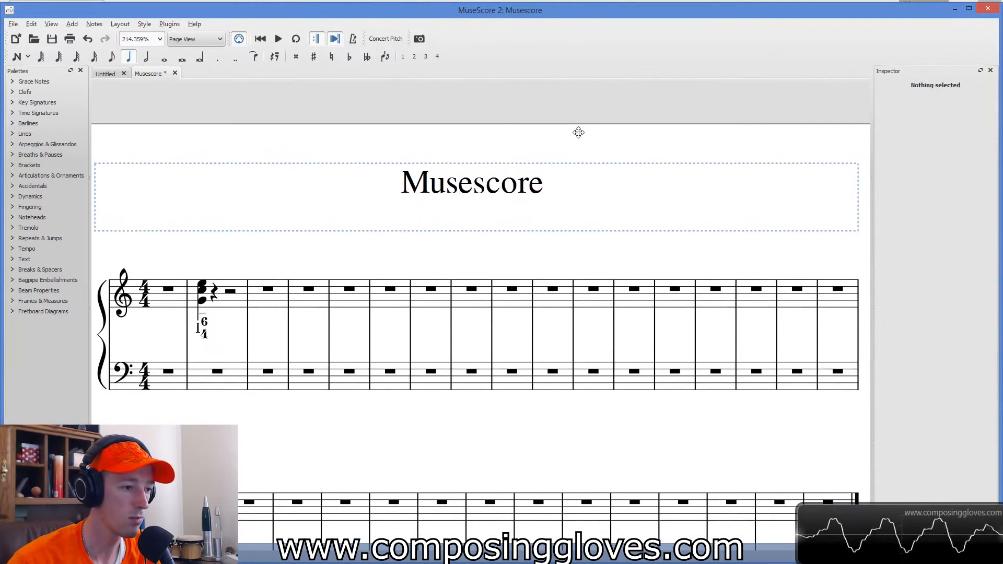
pyautogui.click(300, 288)
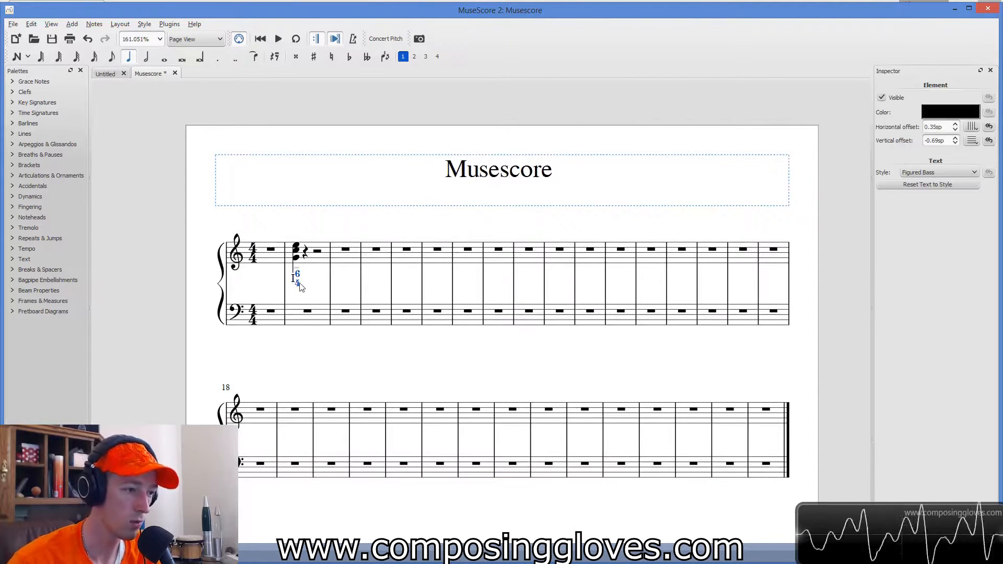
pyautogui.click(324, 216)
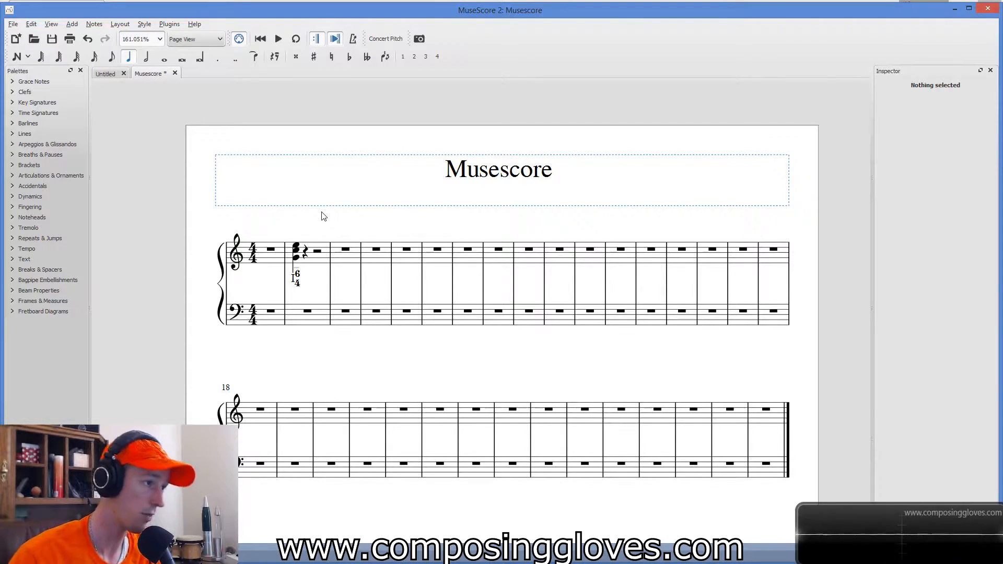
# Open the text style settings and display the Lyrics Odd Lines style
pyautogui.click(144, 26)
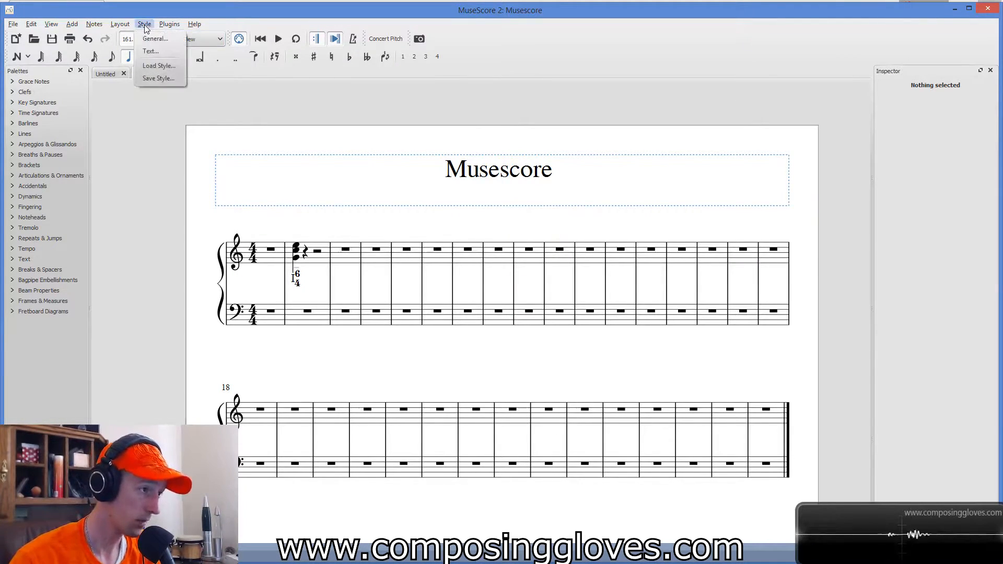
pyautogui.click(150, 52)
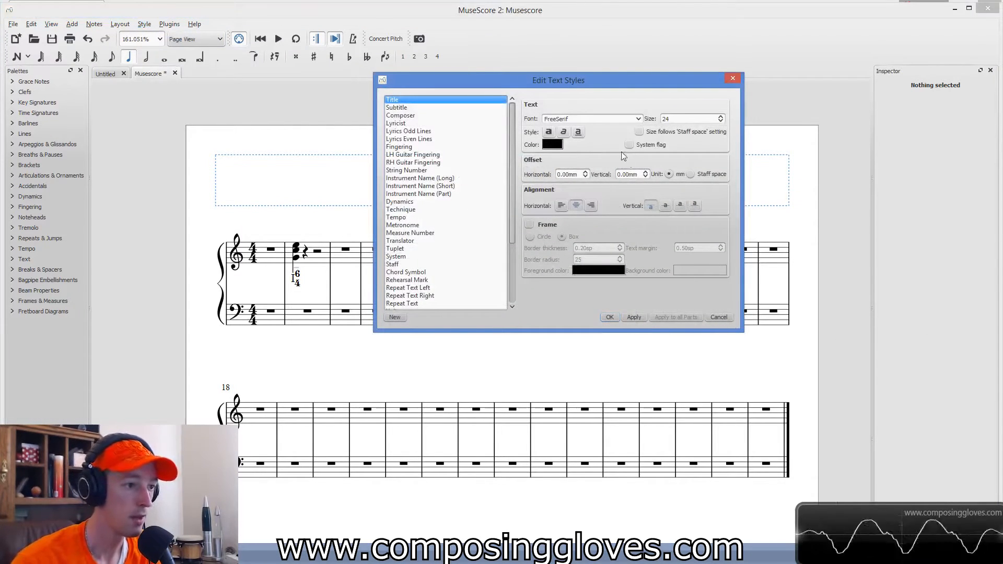
pyautogui.moveTo(503, 82); pyautogui.dragTo(434, 107)
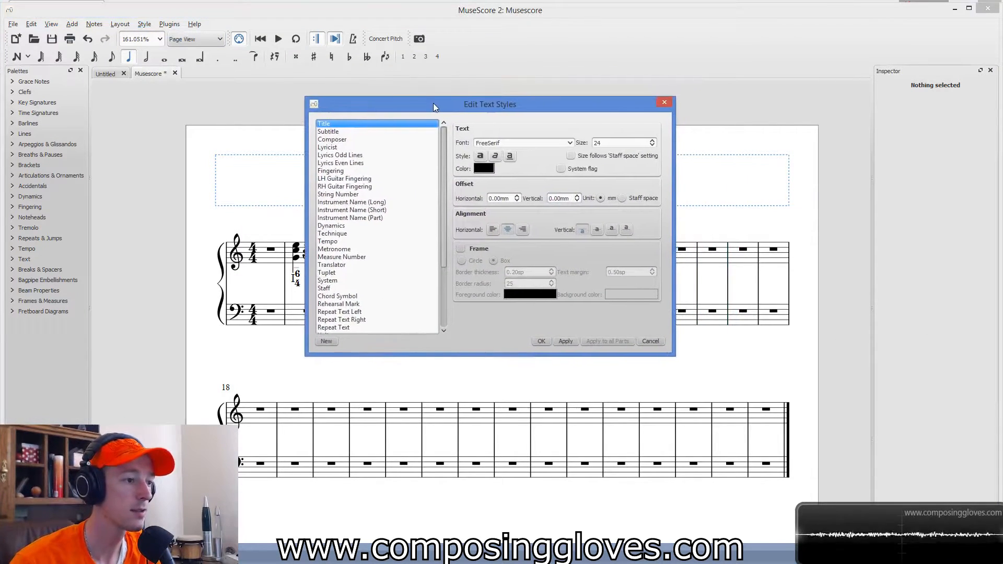
pyautogui.click(334, 165)
pyautogui.click(353, 153)
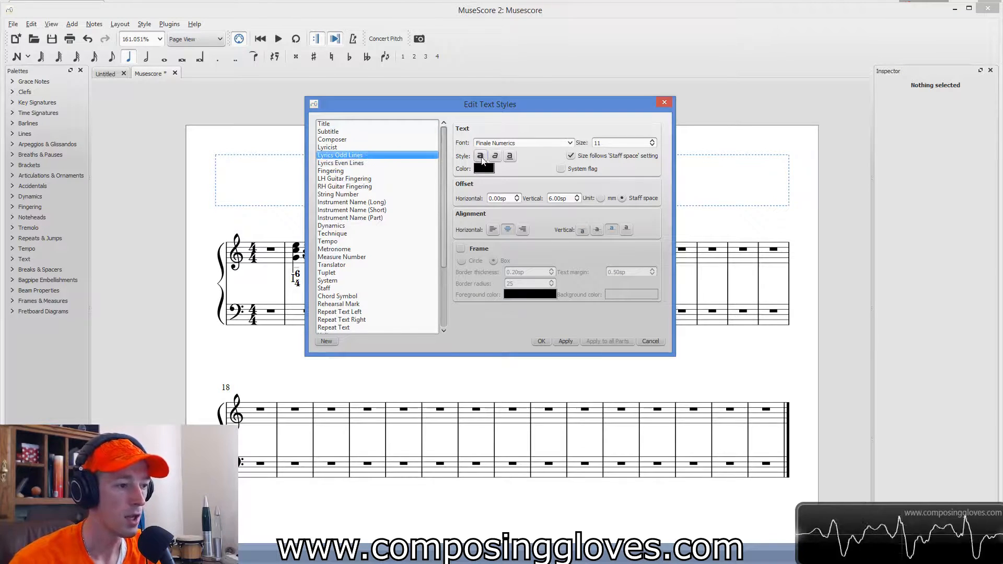
pyautogui.scroll(-4, 444, 218)
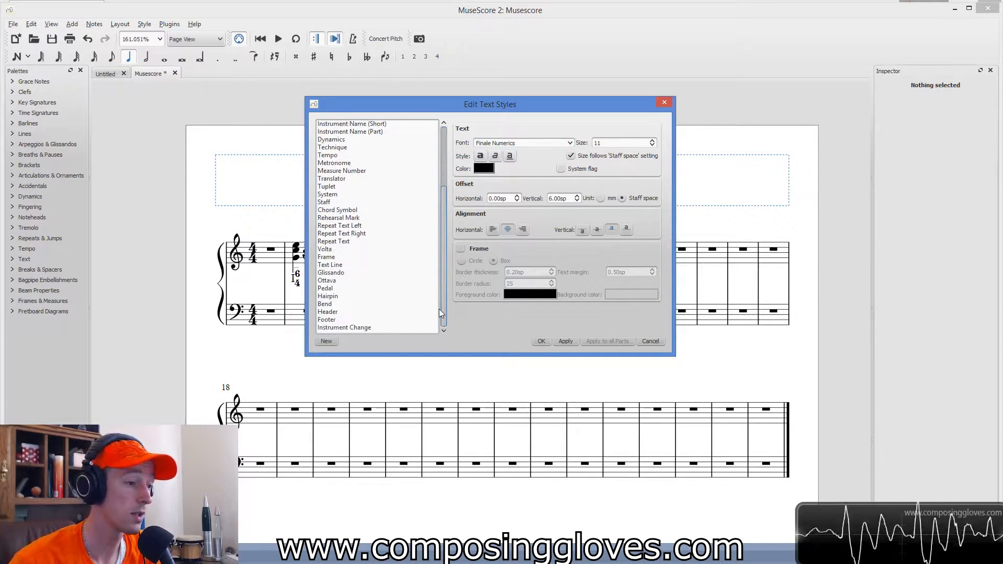
pyautogui.scroll(4, 396, 220)
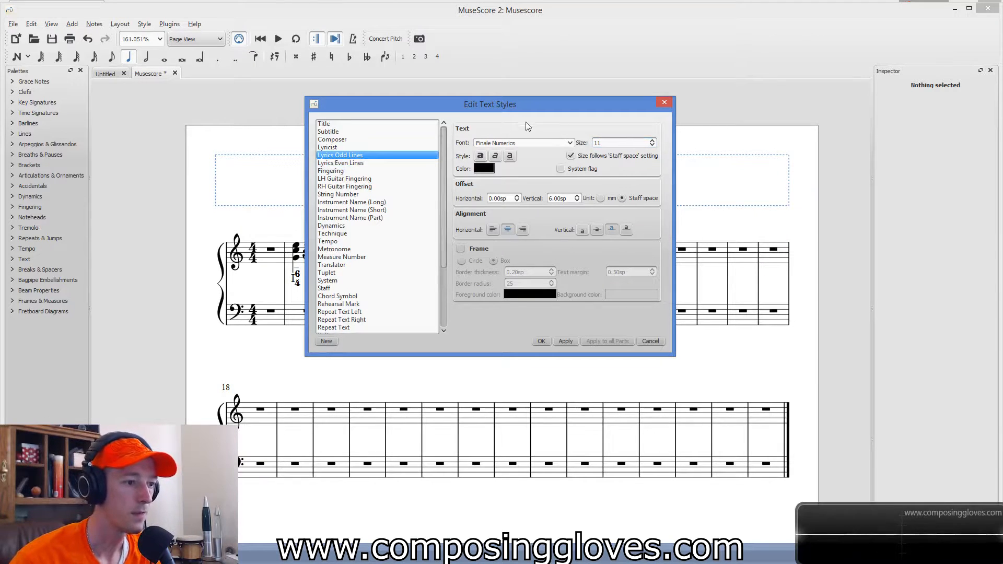
# Examine the fonts offered for the Lyrics Odd Lines style and the Lyrics Even Lines settings, closing the text styles without changes
pyautogui.click(570, 143)
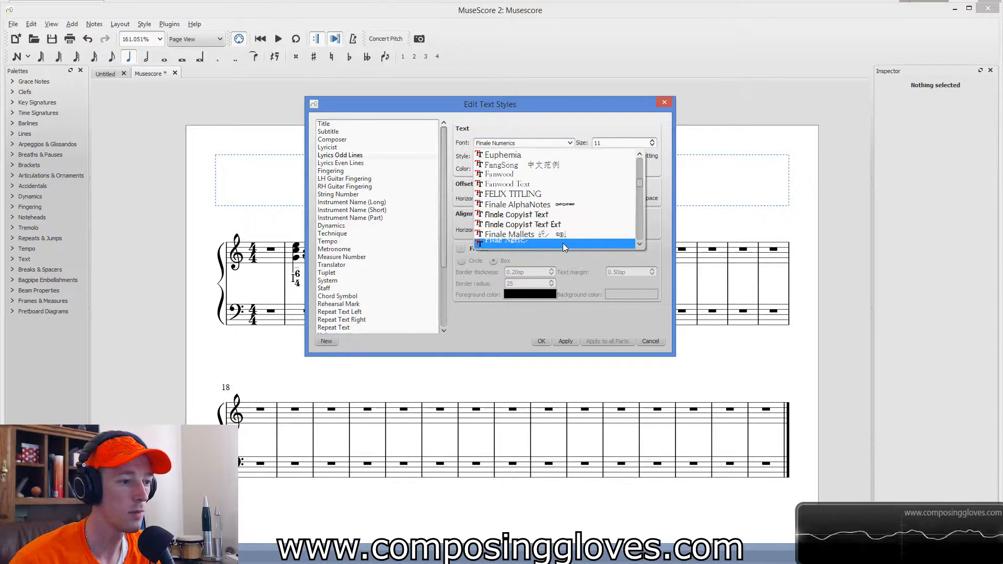
pyautogui.scroll(-1, 563, 243)
pyautogui.click(521, 119)
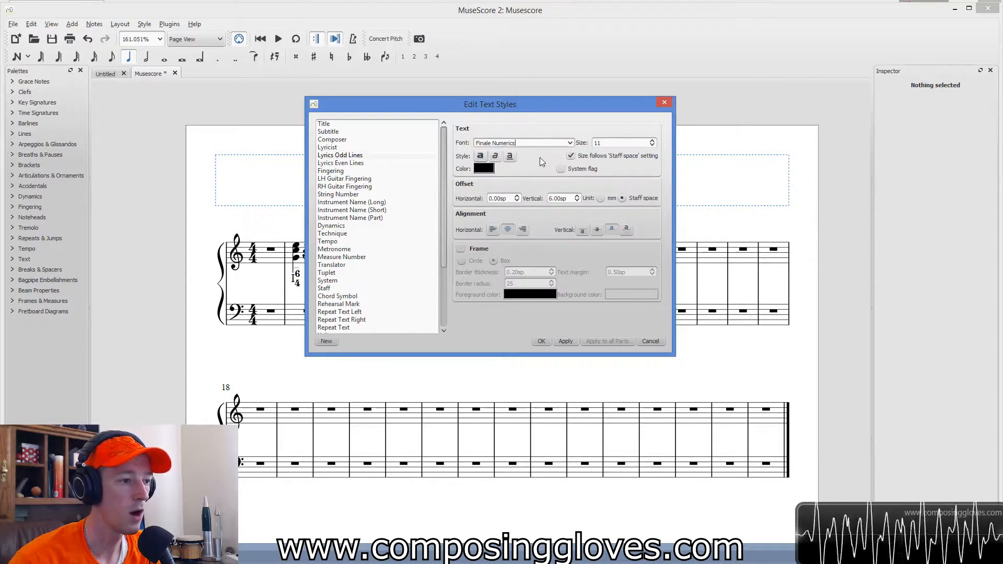
pyautogui.click(571, 143)
pyautogui.scroll(-3, 569, 208)
pyautogui.scroll(-2, 569, 208)
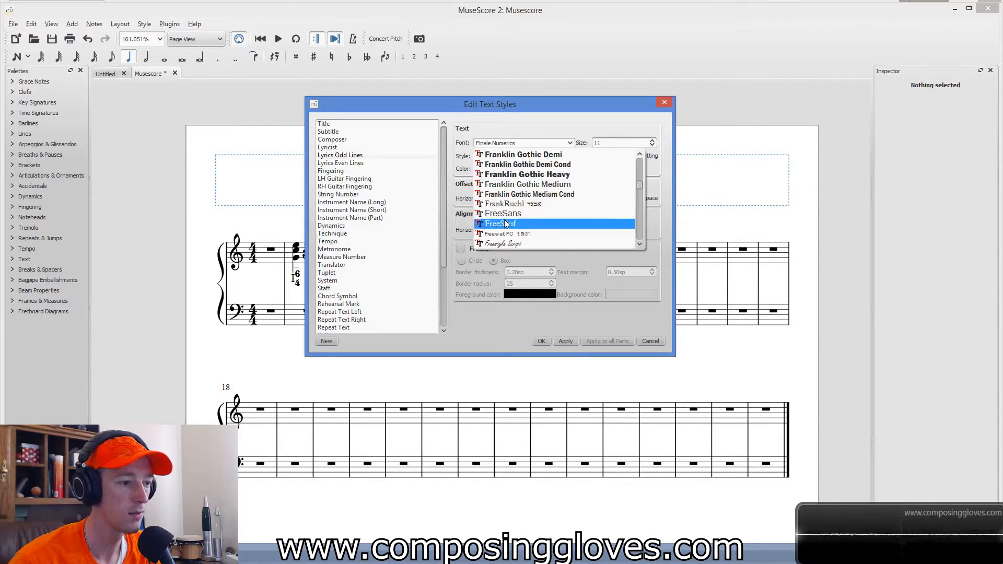
pyautogui.scroll(4, 554, 201)
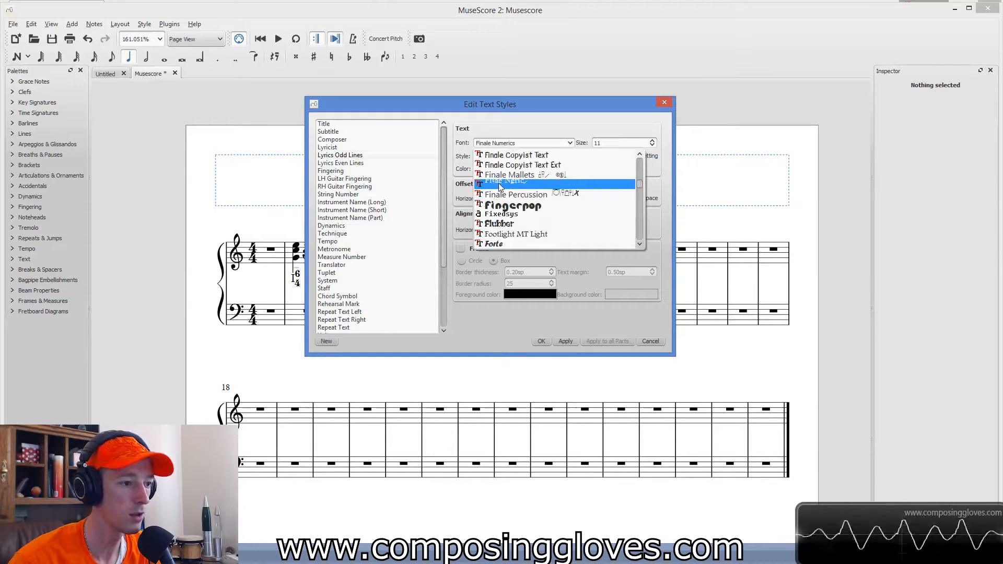
pyautogui.click(564, 125)
pyautogui.click(366, 163)
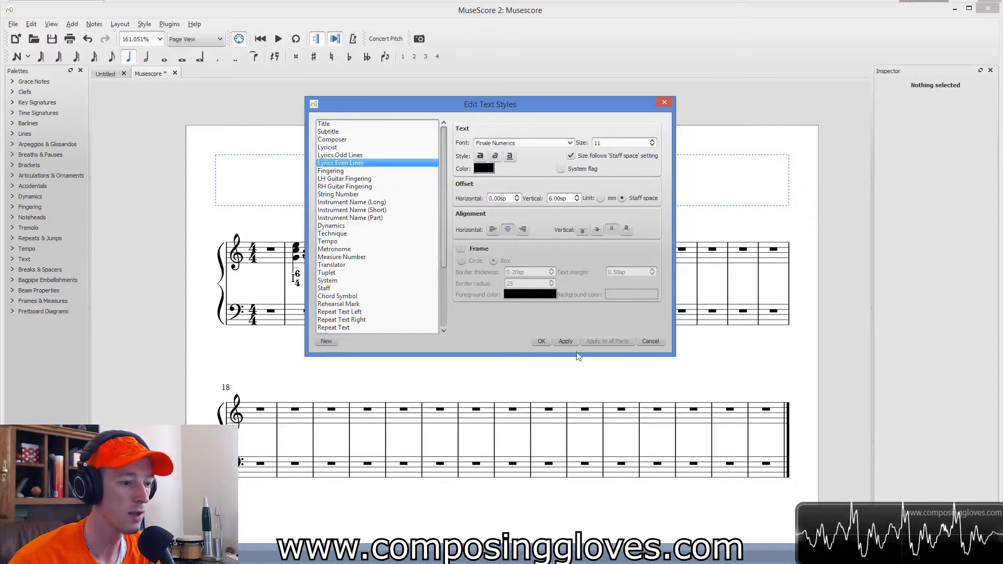
pyautogui.click(648, 340)
# Delete the 6/4 figured bass and the I lyric below the chord in measure 2
pyautogui.click(295, 279)
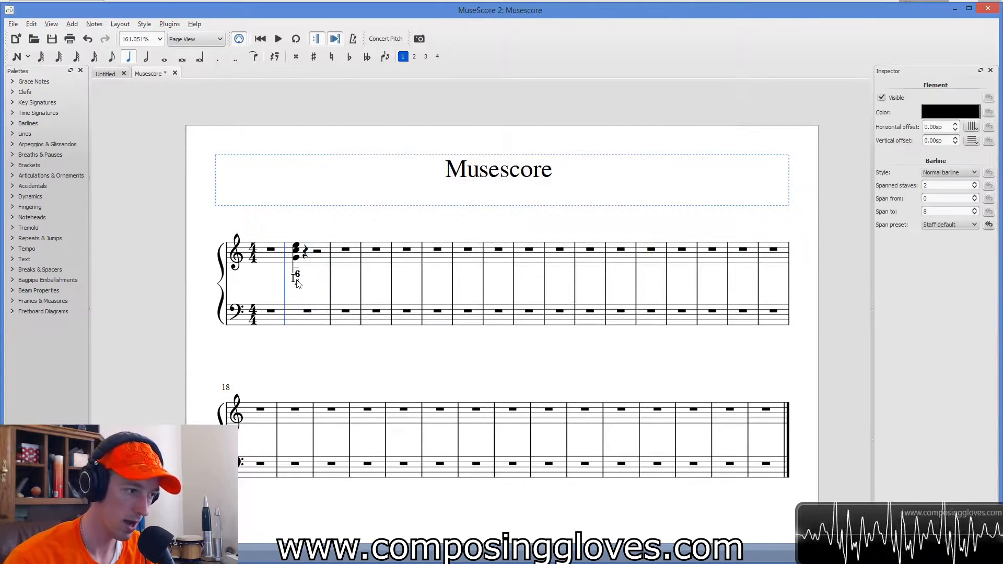
pyautogui.click(296, 259)
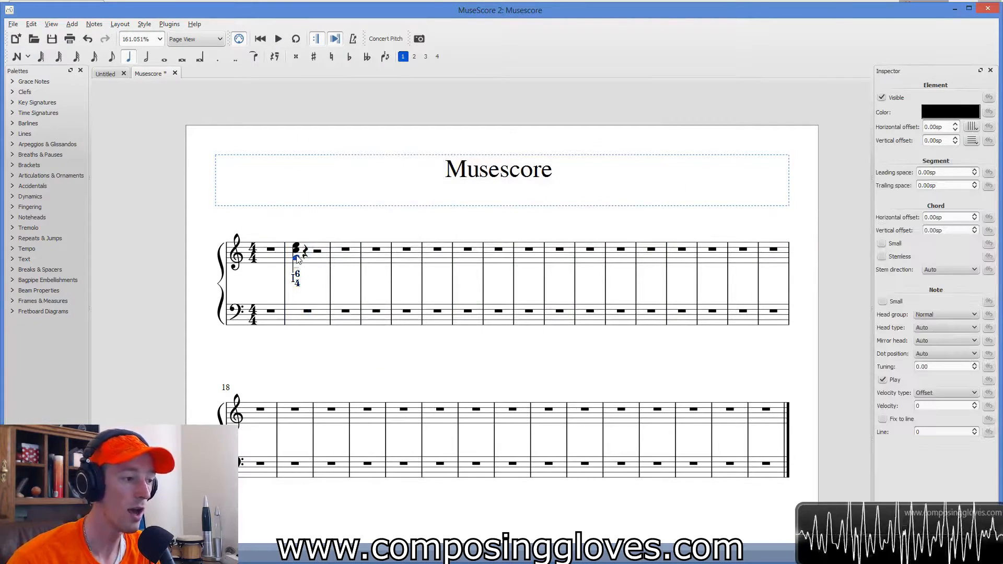
pyautogui.scroll(10, 296, 260)
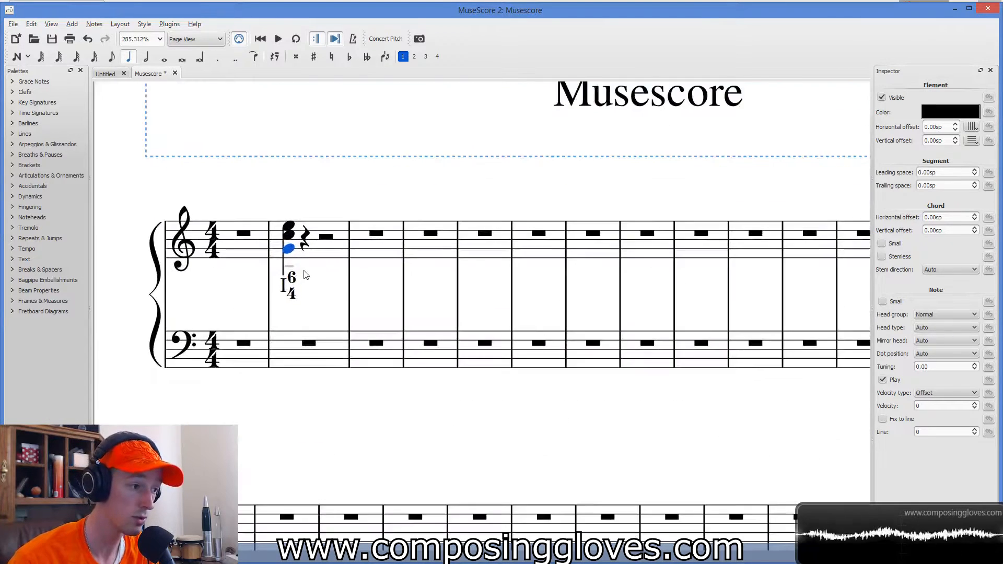
pyautogui.click(394, 298)
pyautogui.press('Delete')
pyautogui.click(383, 296)
pyautogui.press('Delete')
# Add a lyric to the chord in measure 2 and enter the roman numeral I with no trailing space
pyautogui.click(388, 240)
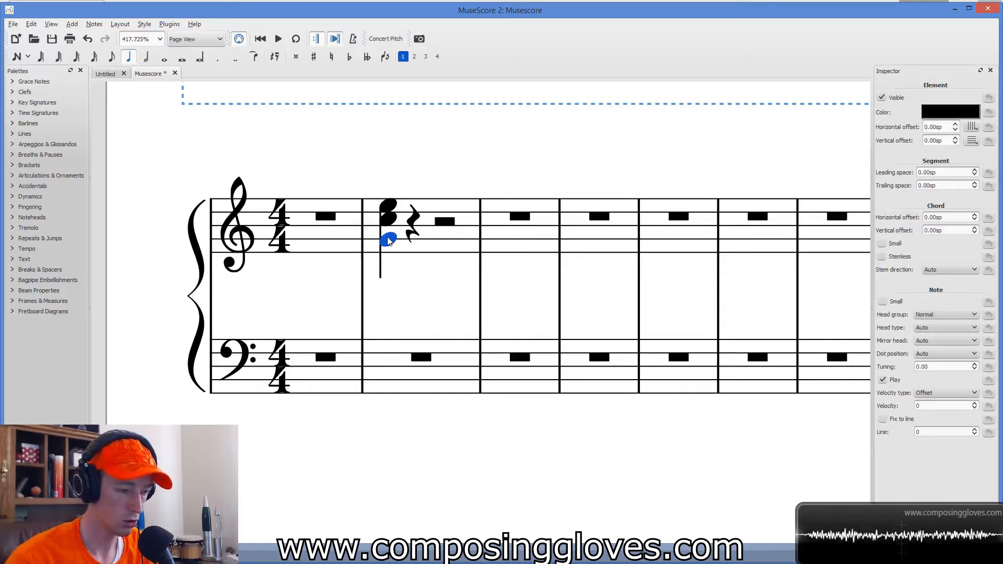
pyautogui.hotkey('ctrl', 'l')
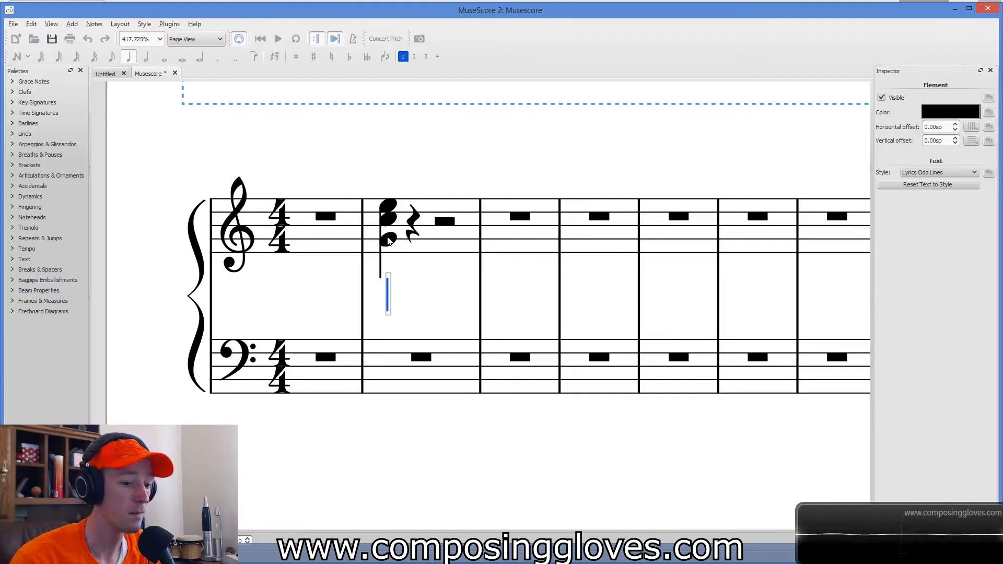
pyautogui.write('d')
pyautogui.press('BackSpace')
pyautogui.write('I')
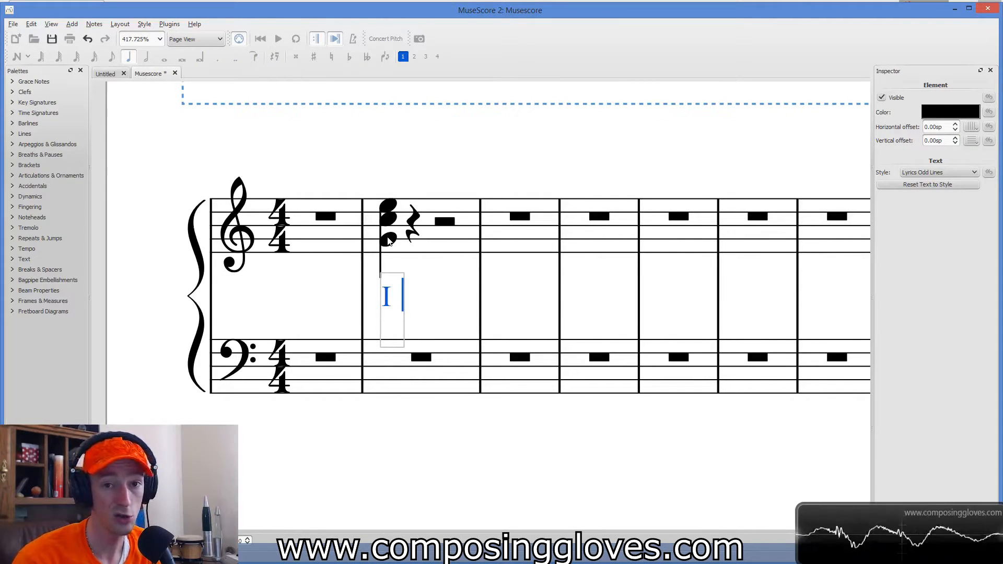
pyautogui.press('BackSpace')
pyautogui.press('BackSpace')
pyautogui.write('I')
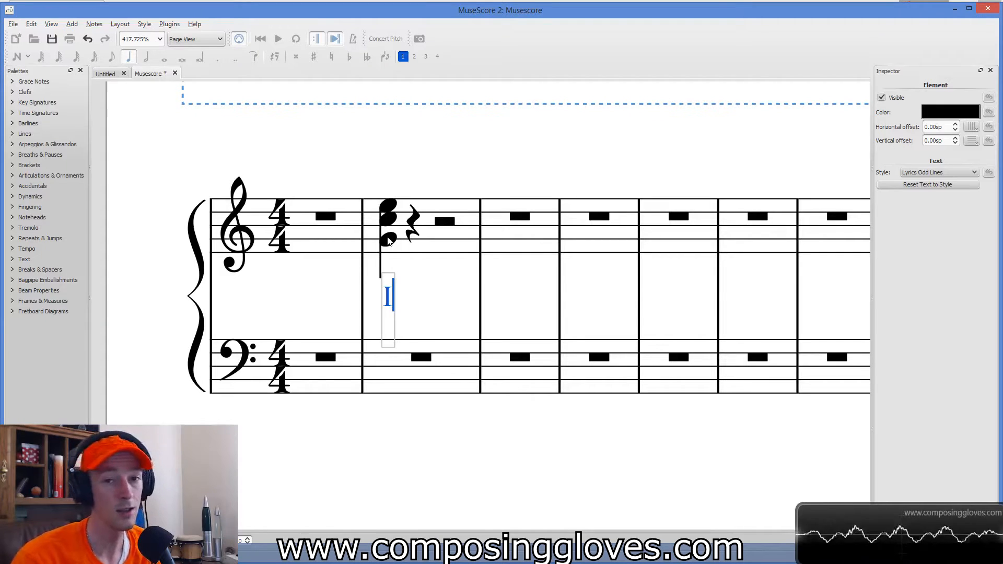
# Try a lowered 6 after the I, replace it with a raised 6 and finish editing the lyric
pyautogui.hotkey('ctrl', 'shift', 'b')
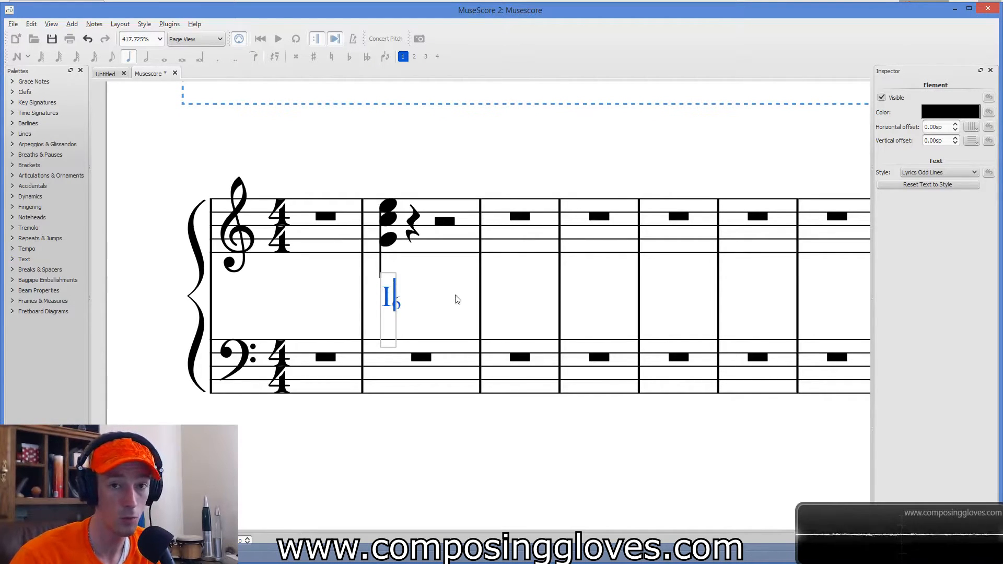
pyautogui.press('BackSpace')
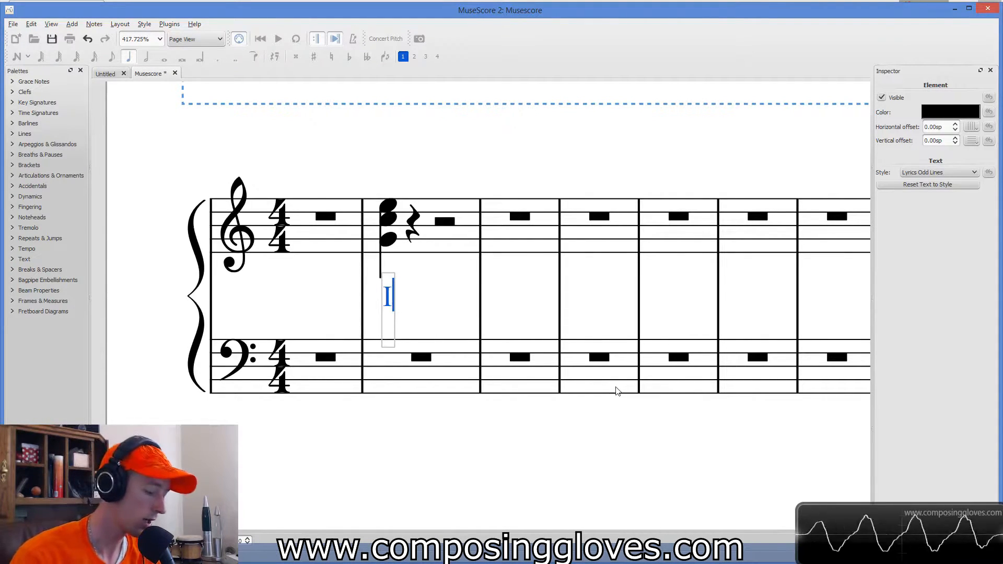
pyautogui.write('6')
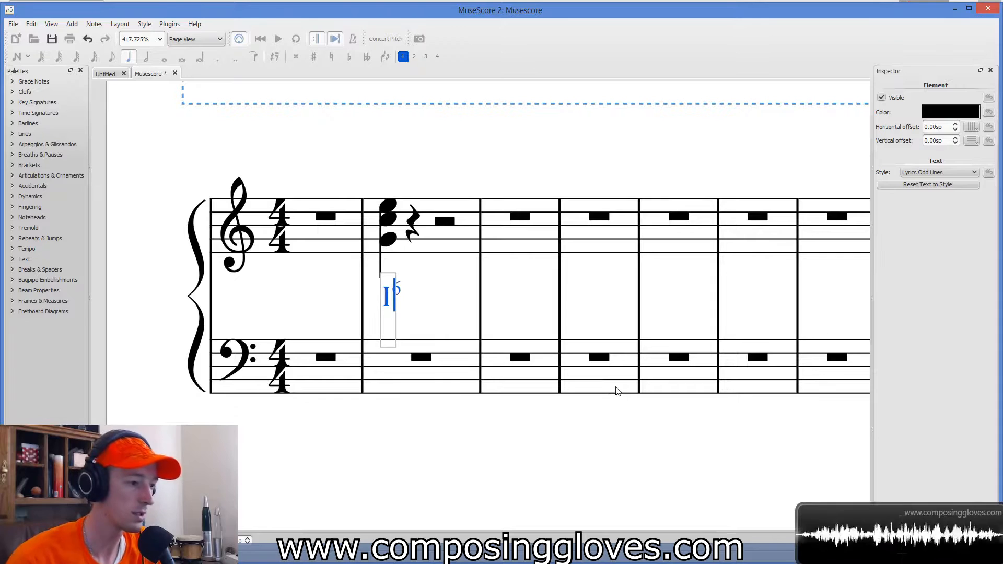
pyautogui.click(471, 321)
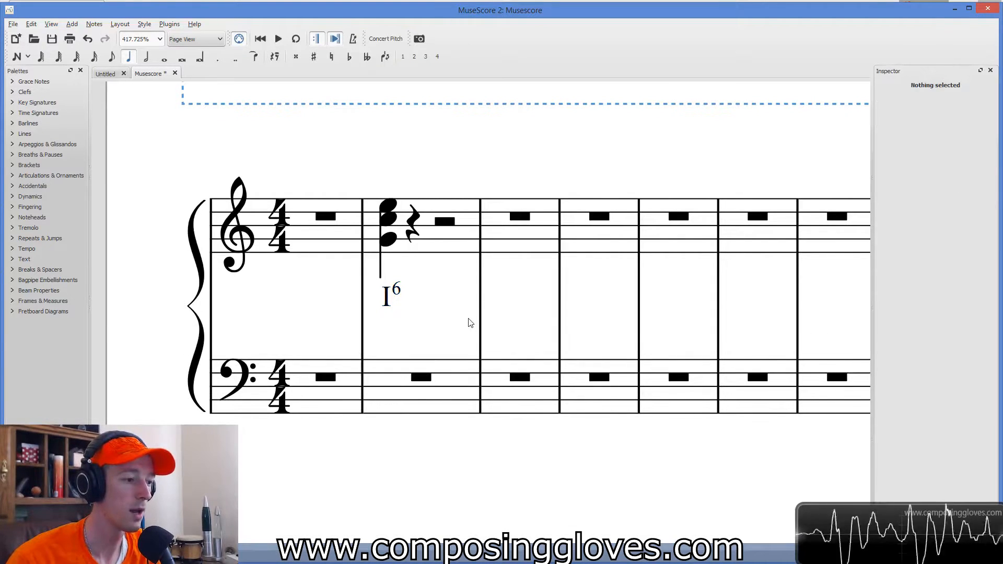
# Reopen the lyric, try a dot after the raised 6, and clear everything following the I
pyautogui.doubleClick(395, 298)
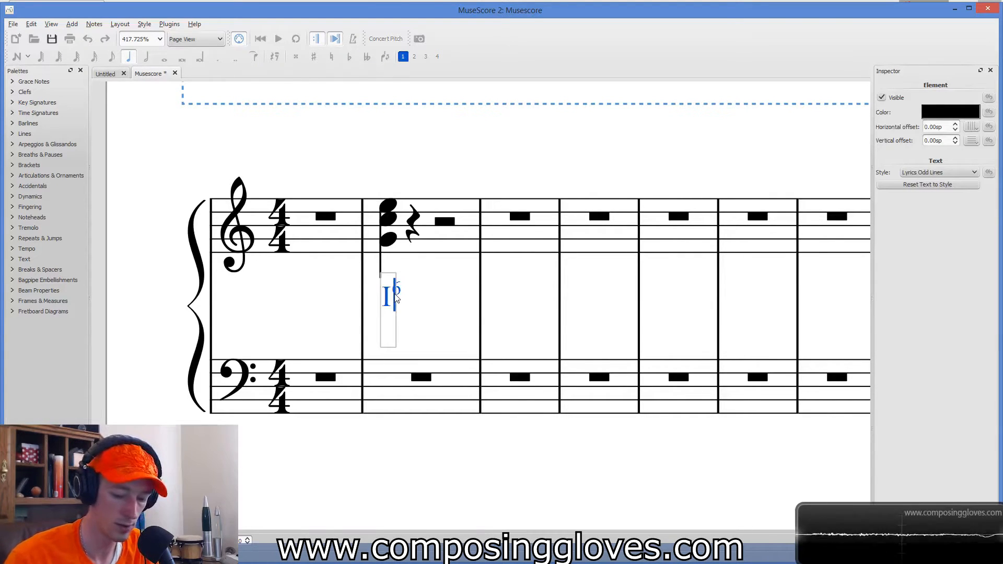
pyautogui.write('.')
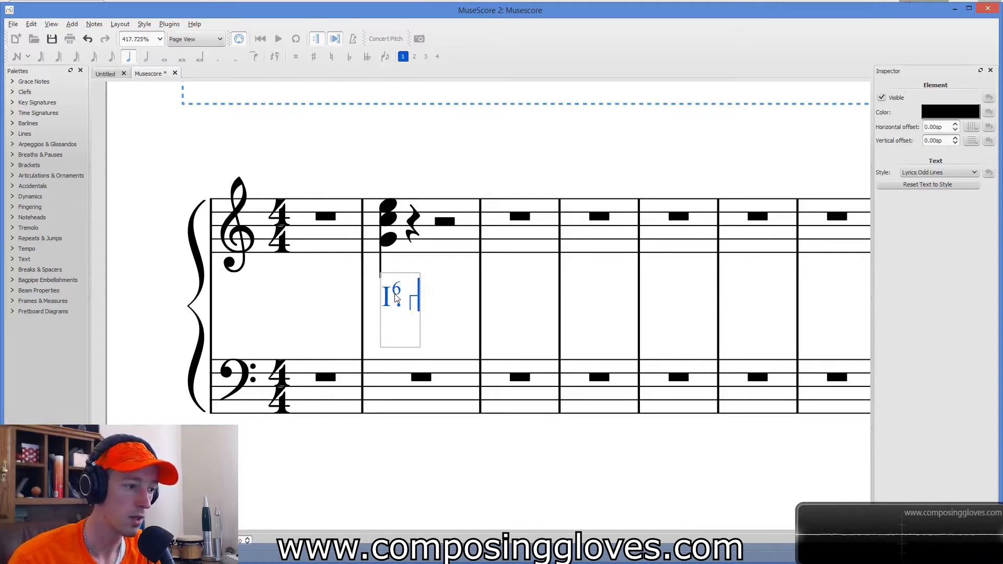
pyautogui.press('BackSpace')
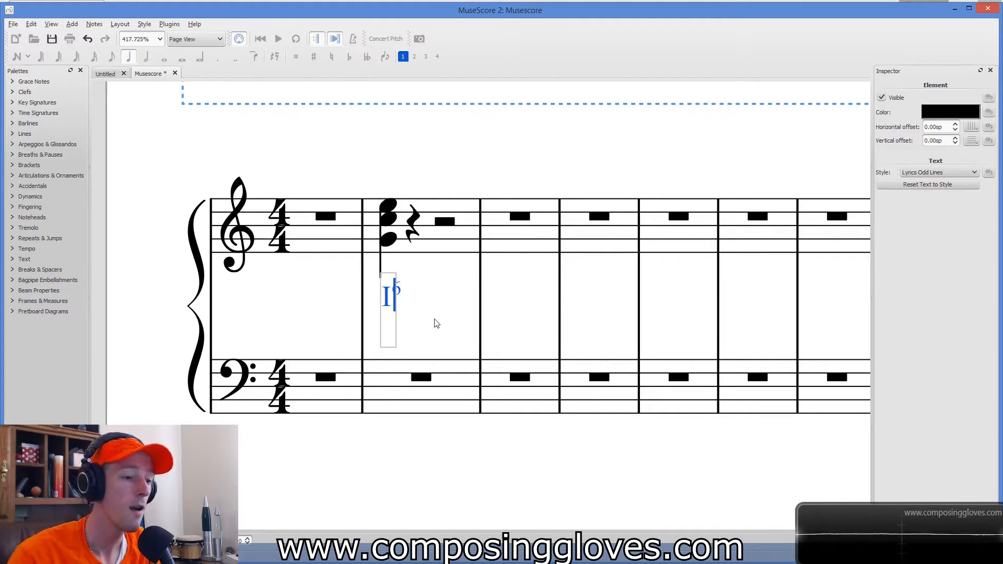
pyautogui.press('BackSpace')
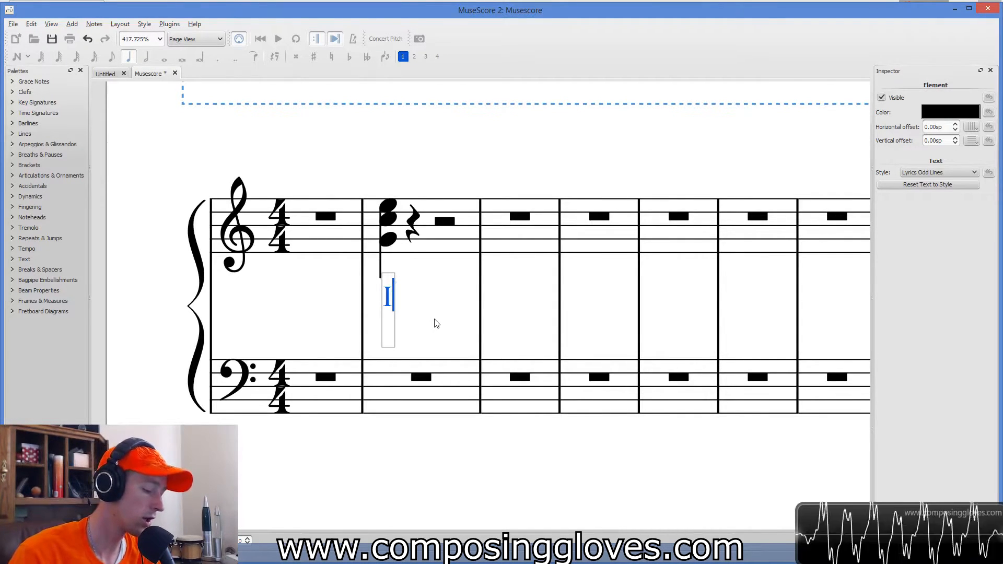
# Try a 3 and the half-diminished symbol in lowered and raised positions after the I, clearing each attempt
pyautogui.write('3')
pyautogui.press('BackSpace')
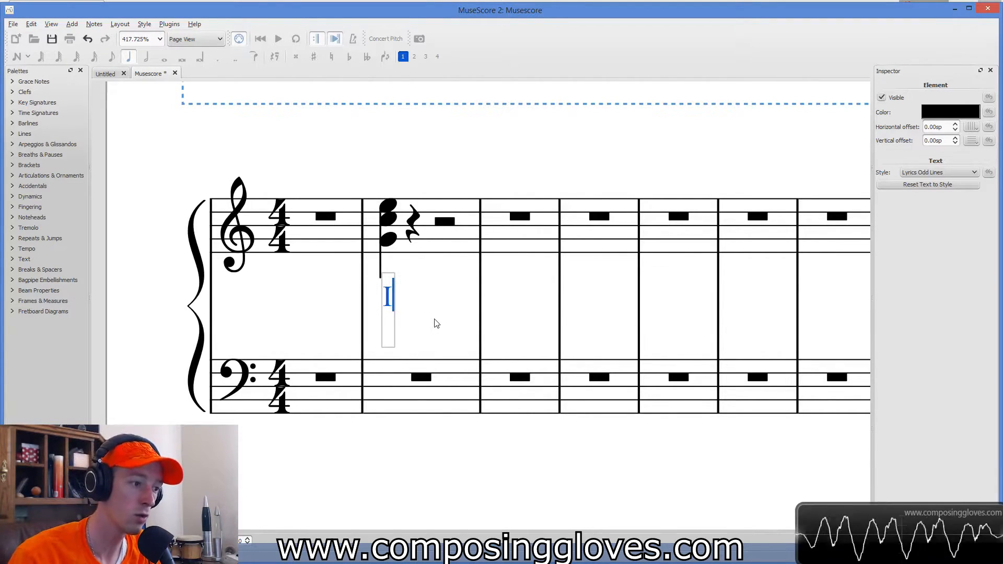
pyautogui.write('ø')
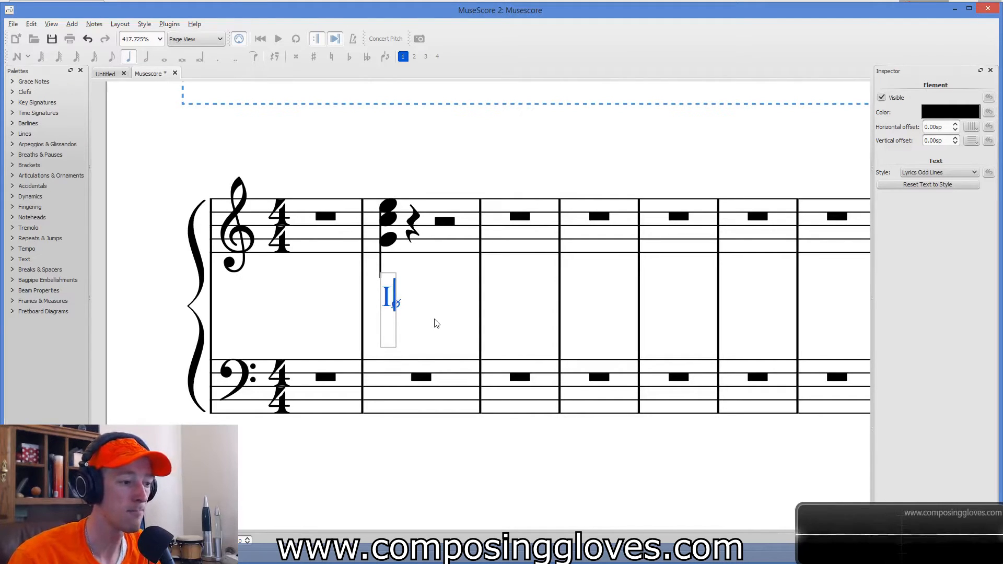
pyautogui.press('BackSpace')
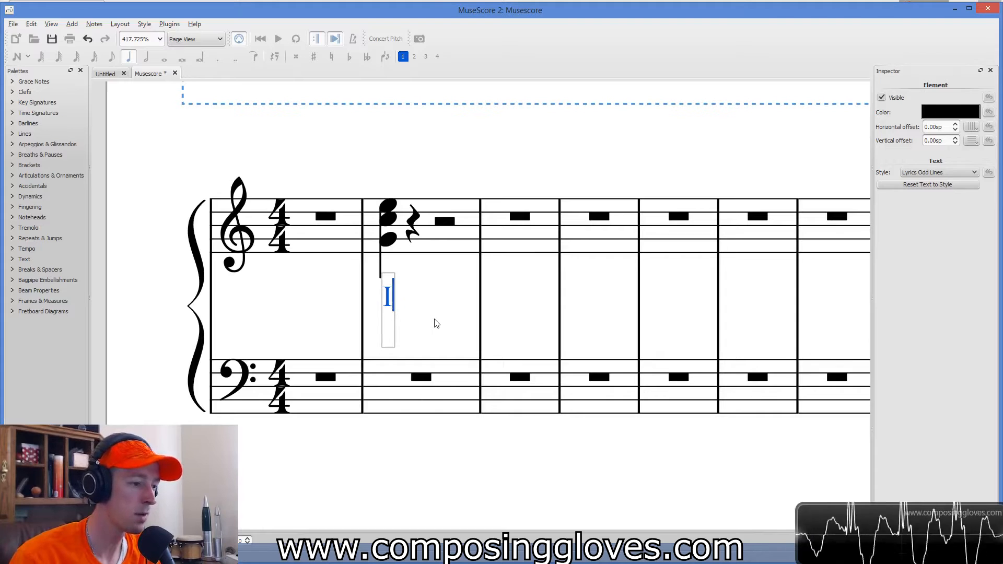
pyautogui.write('ø')
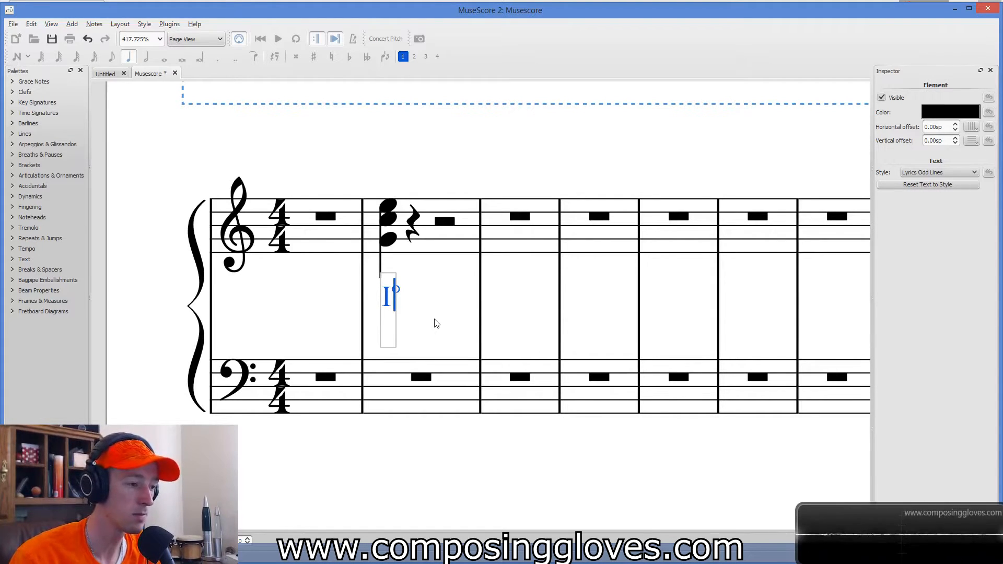
pyautogui.press('BackSpace')
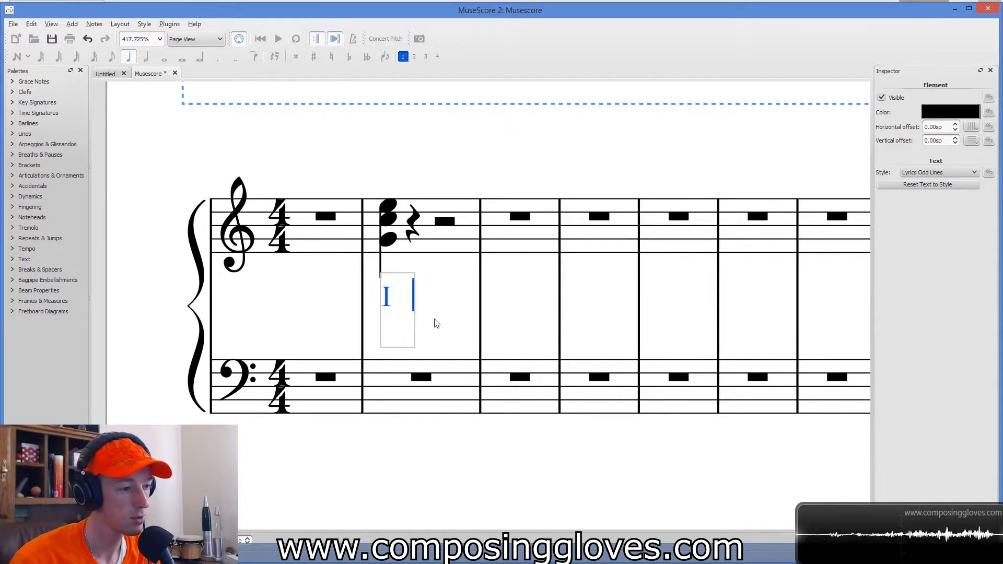
# Try the figures 6 and 4 one space after the I, clearing them each time
pyautogui.press('BackSpace')
pyautogui.press('BackSpace')
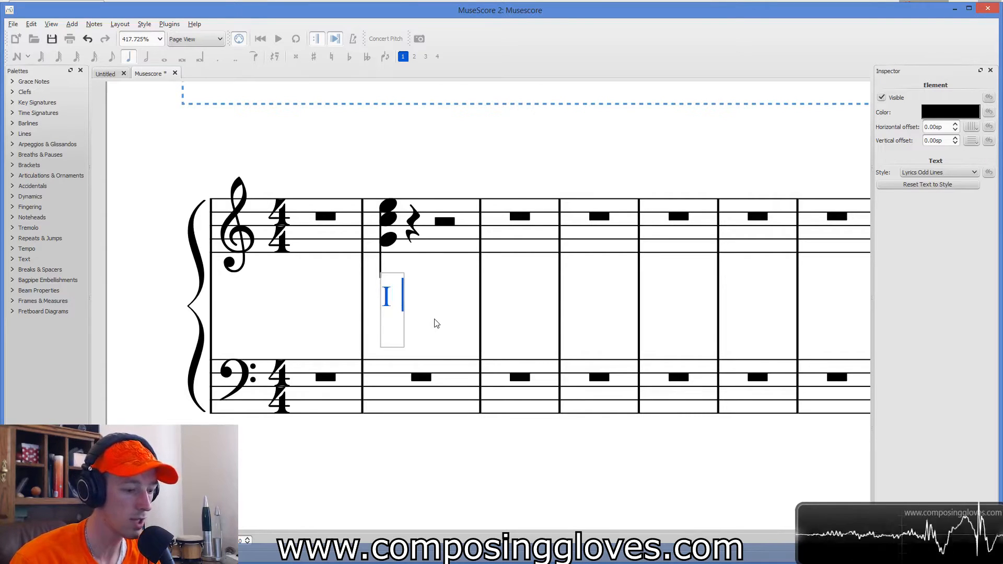
pyautogui.write('64')
pyautogui.press('BackSpace')
pyautogui.press('BackSpace')
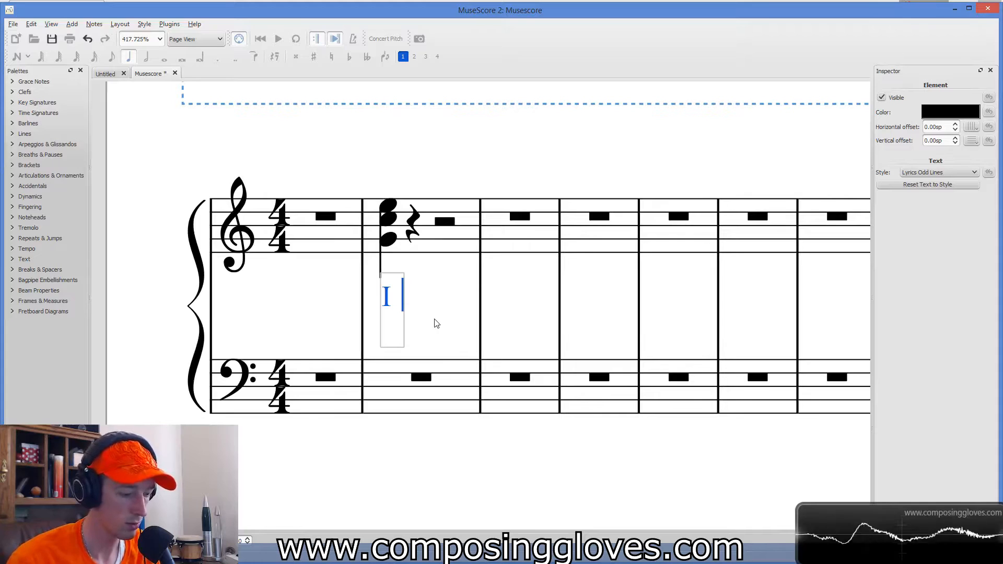
pyautogui.write('64')
pyautogui.press('BackSpace')
pyautogui.press('BackSpace')
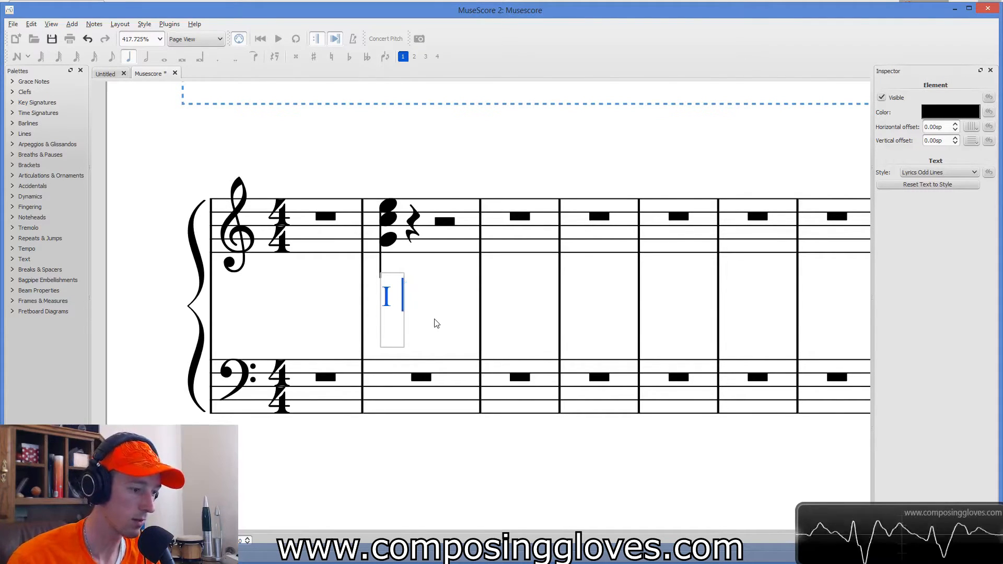
# Try a raised 6 over a lowered 5 one space after the I, and clear the figures and space again
pyautogui.write('65')
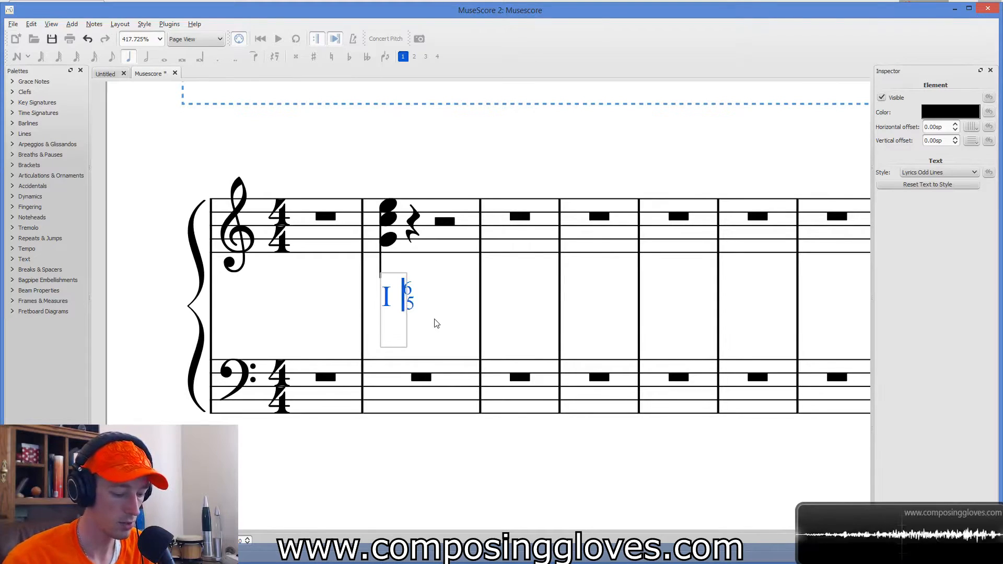
pyautogui.write('x')
pyautogui.press('Right')
pyautogui.press('BackSpace')
pyautogui.press('BackSpace')
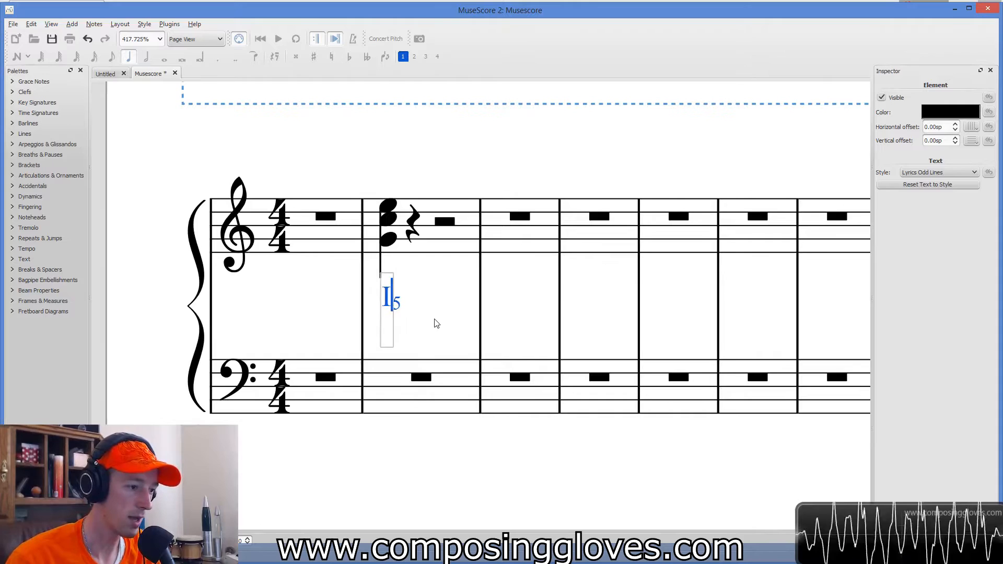
pyautogui.press('Delete')
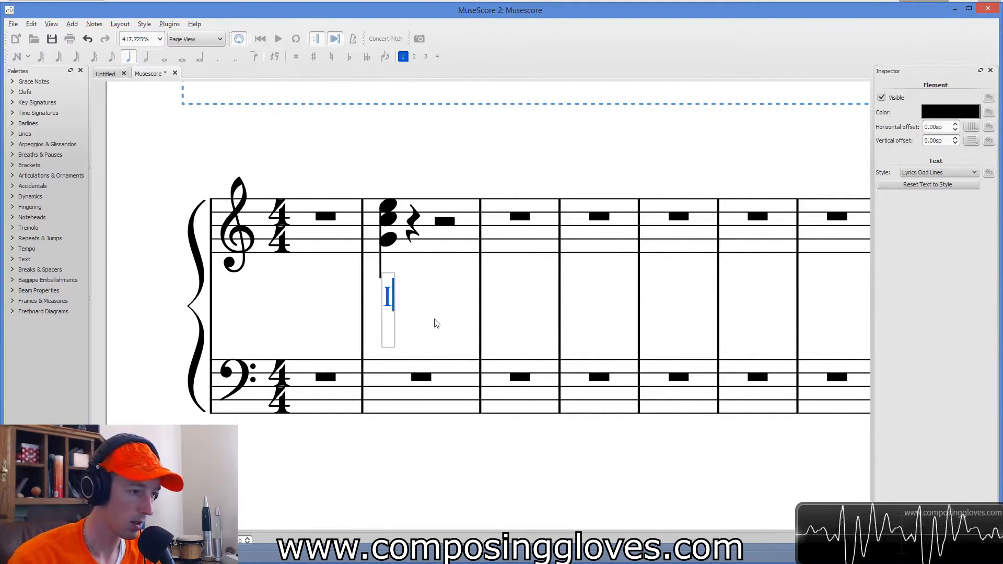
# Enter a raised 6 over a lowered 5 directly after the I in the lyric, with no space between
pyautogui.write('6')
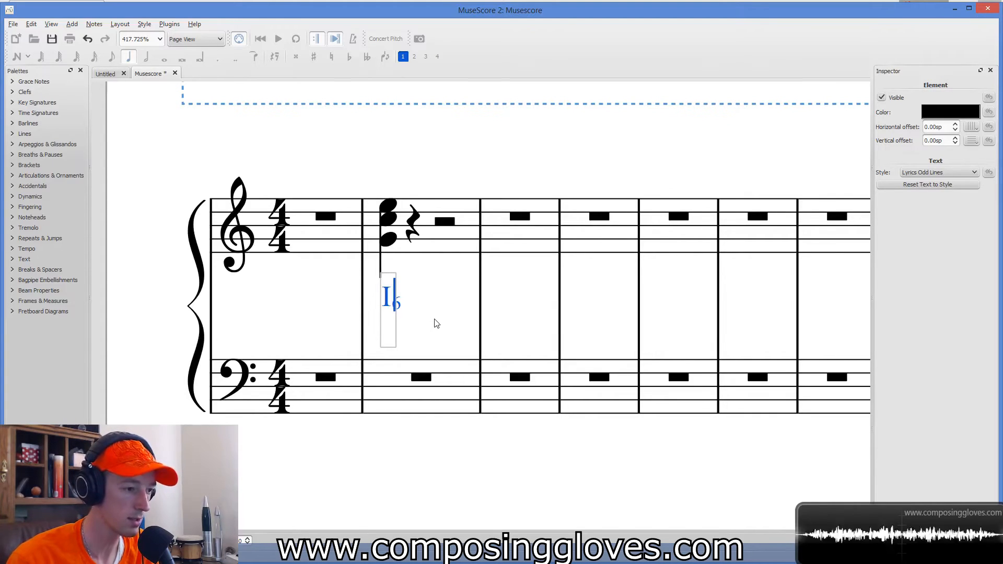
pyautogui.press('BackSpace')
pyautogui.hotkey('ctrl', 'space')
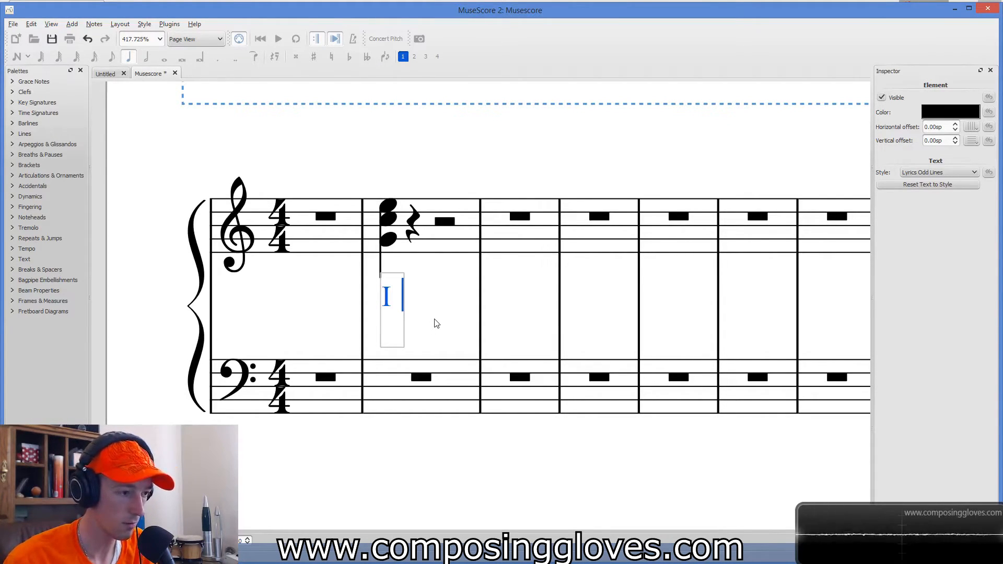
pyautogui.press('BackSpace')
pyautogui.write('6')
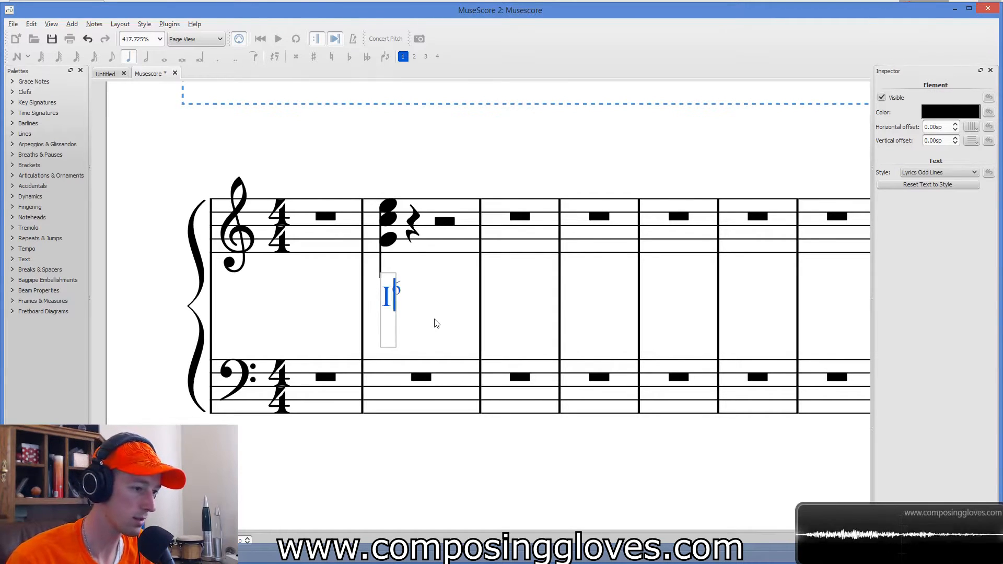
pyautogui.write('5')
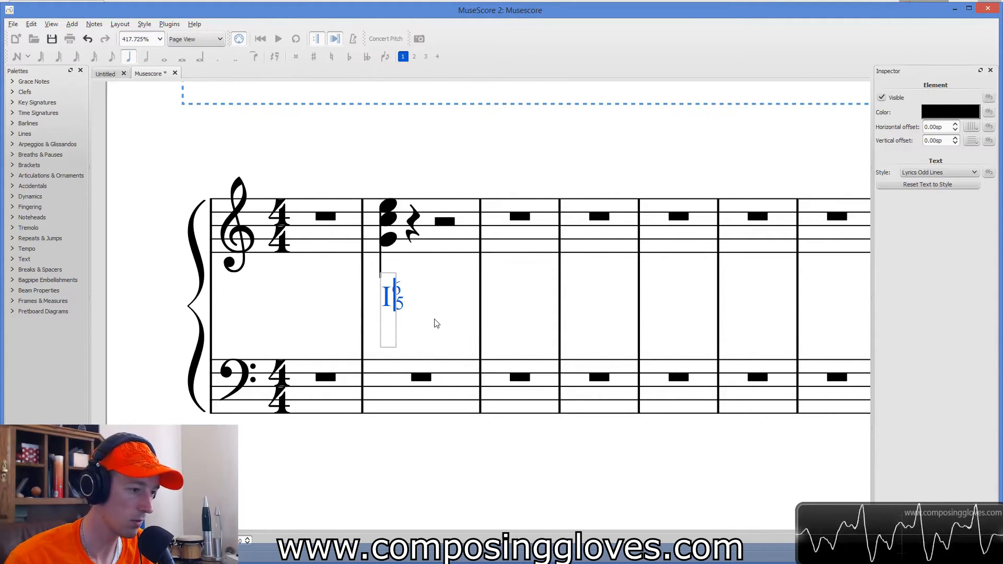
# Try adjusting the space between the I and the stacked 6 over 5, and clear the whole lyric
pyautogui.hotkey('ctrl', 'space')
pyautogui.press('Left')
pyautogui.hotkey('ctrl', 'space')
pyautogui.press('BackSpace')
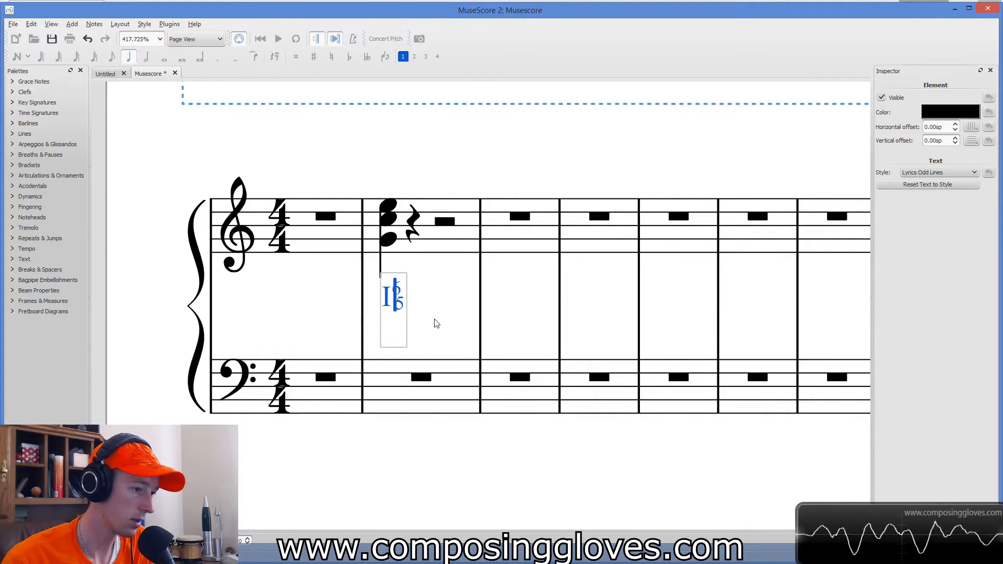
pyautogui.press('Delete')
pyautogui.press('Delete')
pyautogui.press('BackSpace')
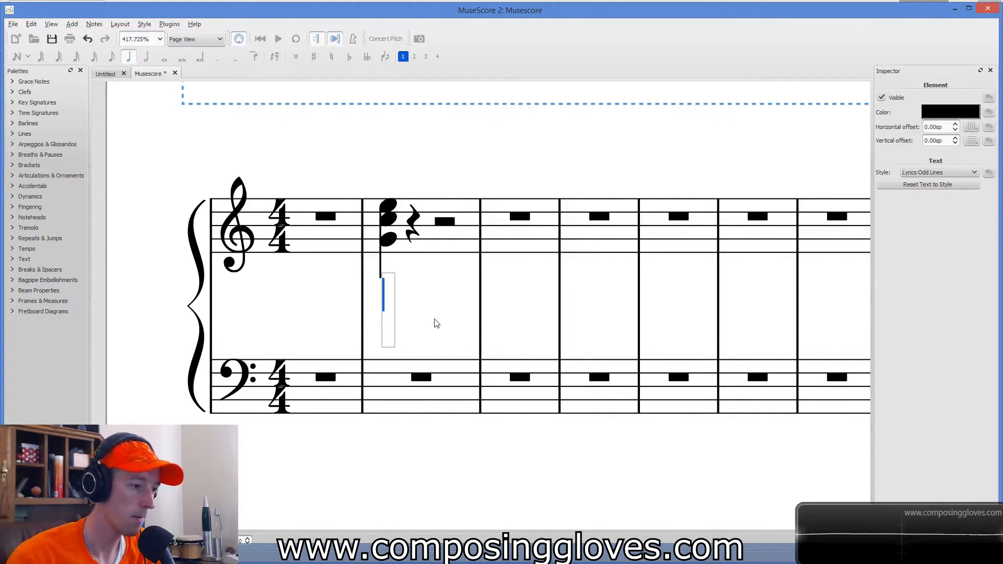
# Enter the lyric I with spaces and a raised 6 over a lowered 5, and insert a raised half-diminished symbol before the figures
pyautogui.write('I')
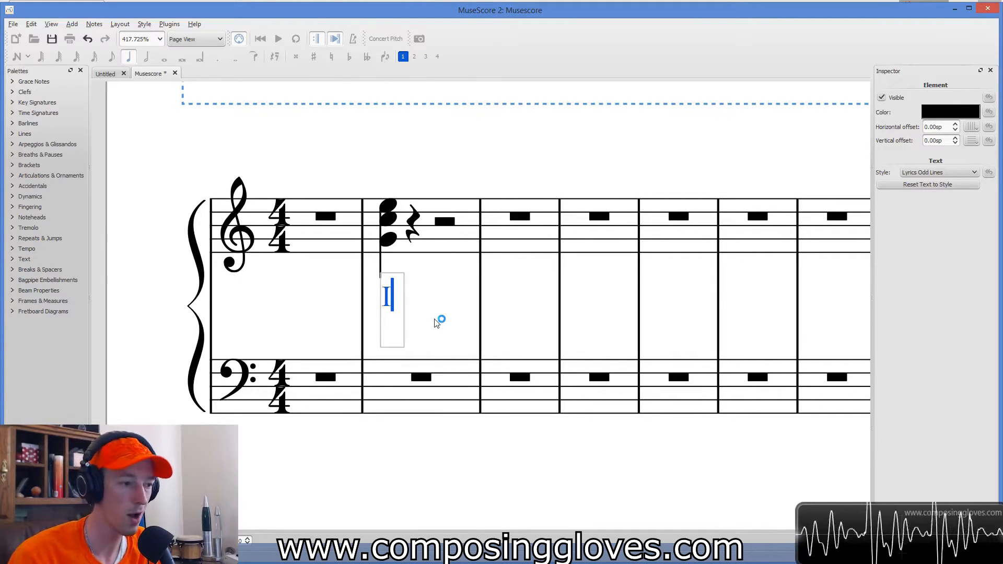
pyautogui.hotkey('ctrl', 'space')
pyautogui.write('65')
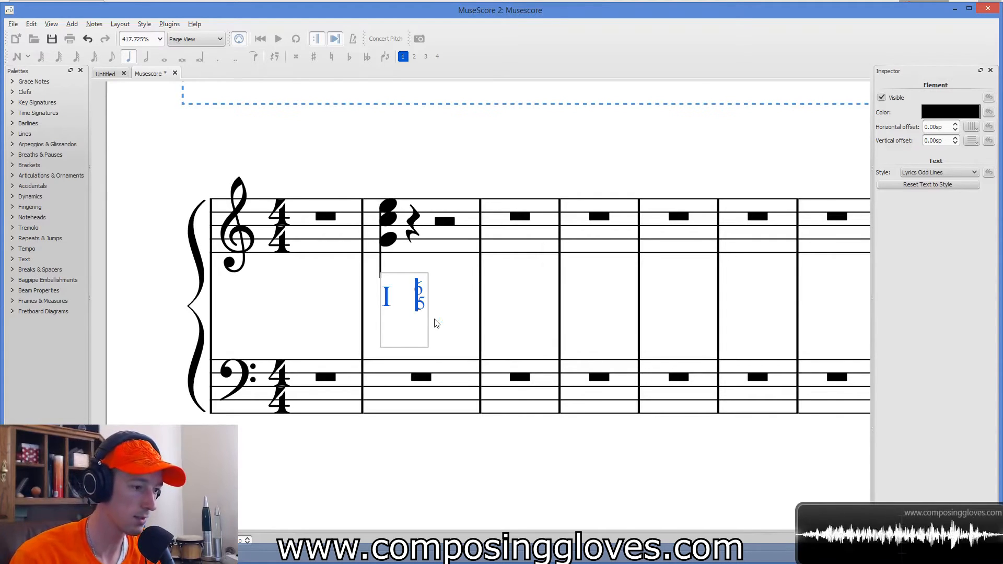
pyautogui.press('Left')
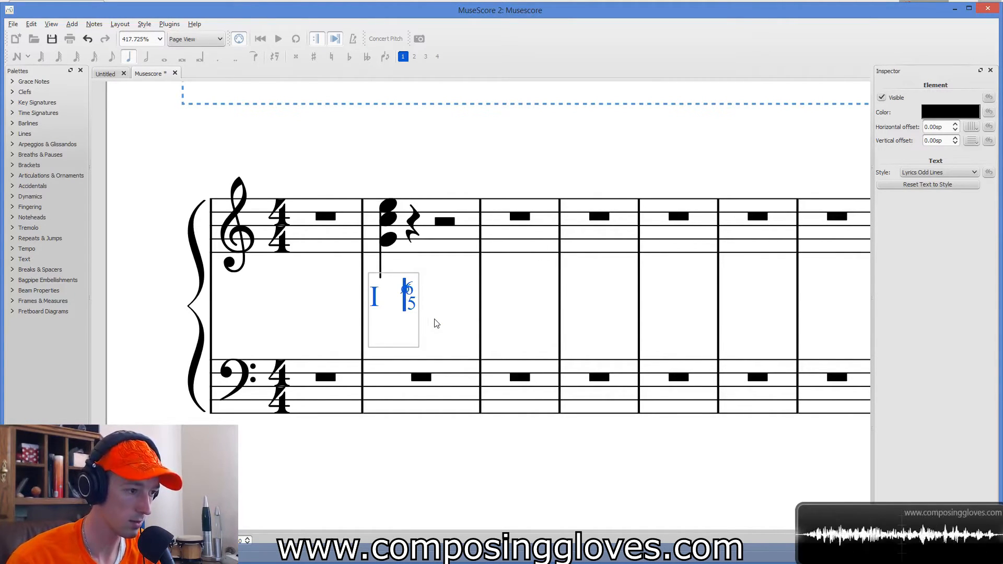
pyautogui.press('Left')
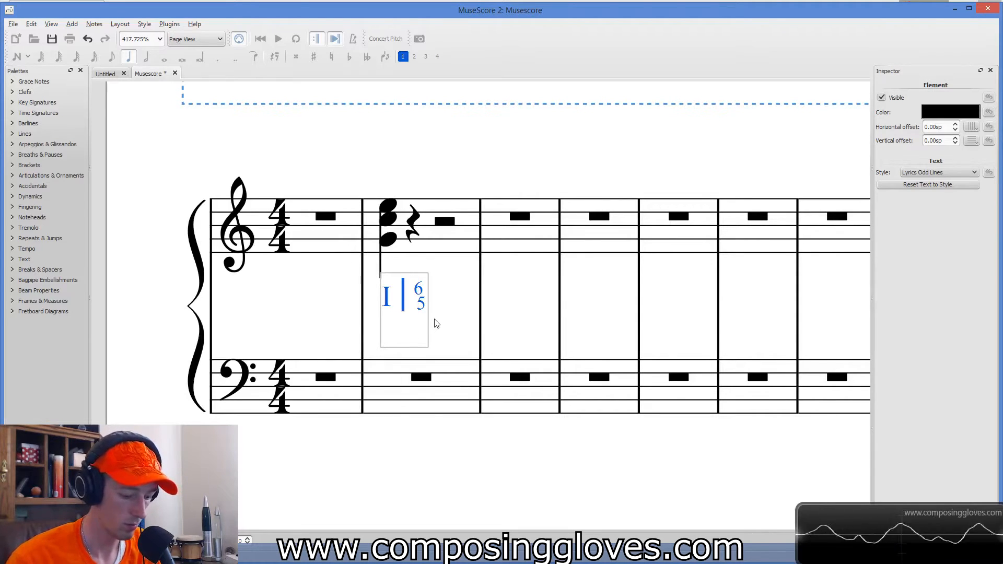
pyautogui.write('ø')
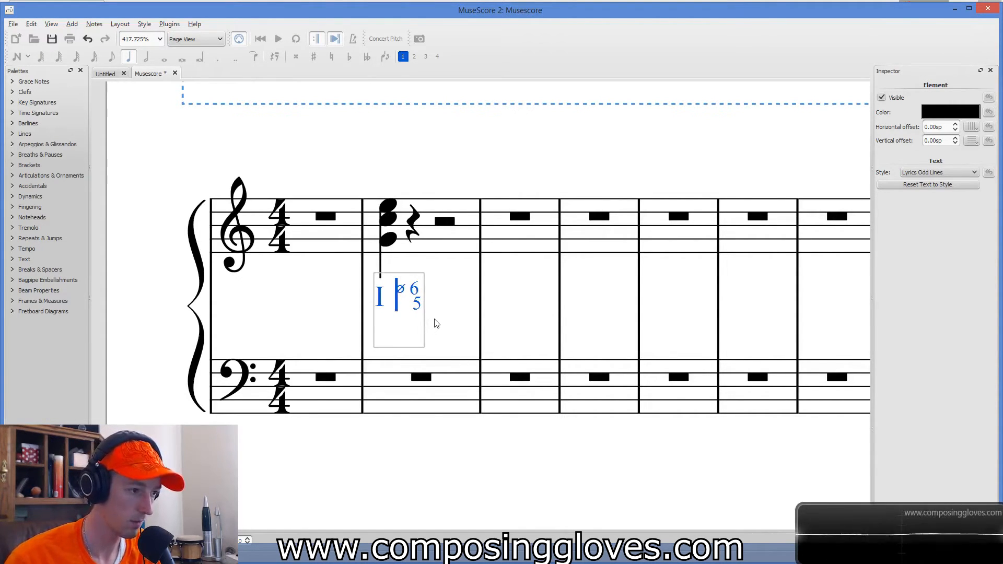
# Try closing the spaces around the half-diminished symbol and figures, and clear everything after the I
pyautogui.press('BackSpace')
pyautogui.press('Right')
pyautogui.press('Delete')
pyautogui.press('Delete')
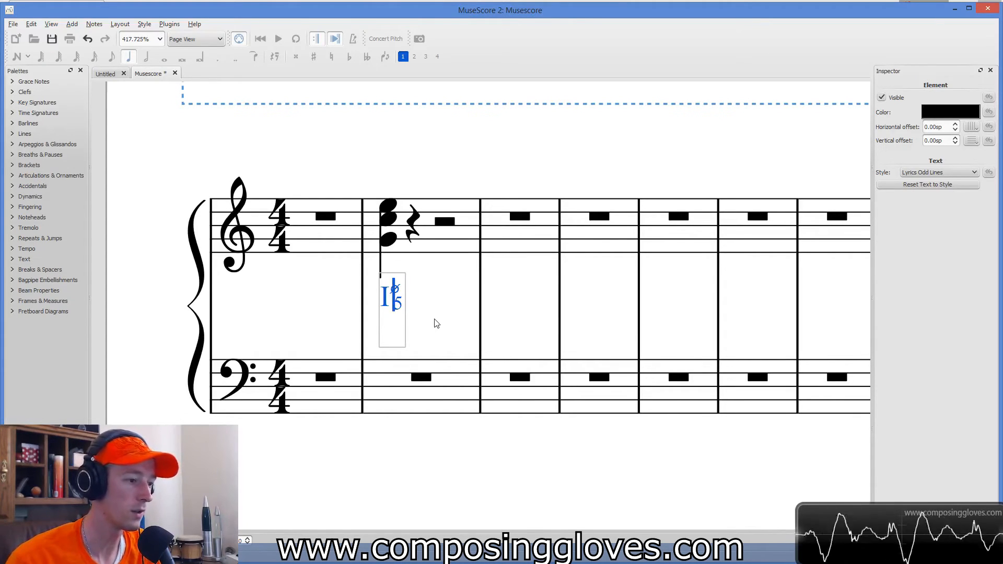
pyautogui.press('Delete')
pyautogui.press('BackSpace')
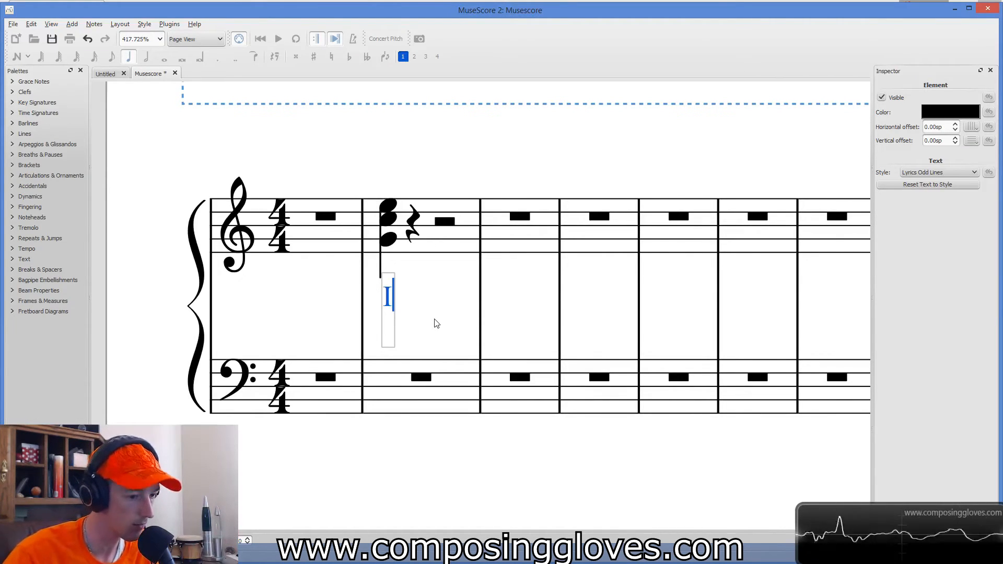
# Finish editing the lyric and delete the I under the chord in the second measure
pyautogui.click(401, 312)
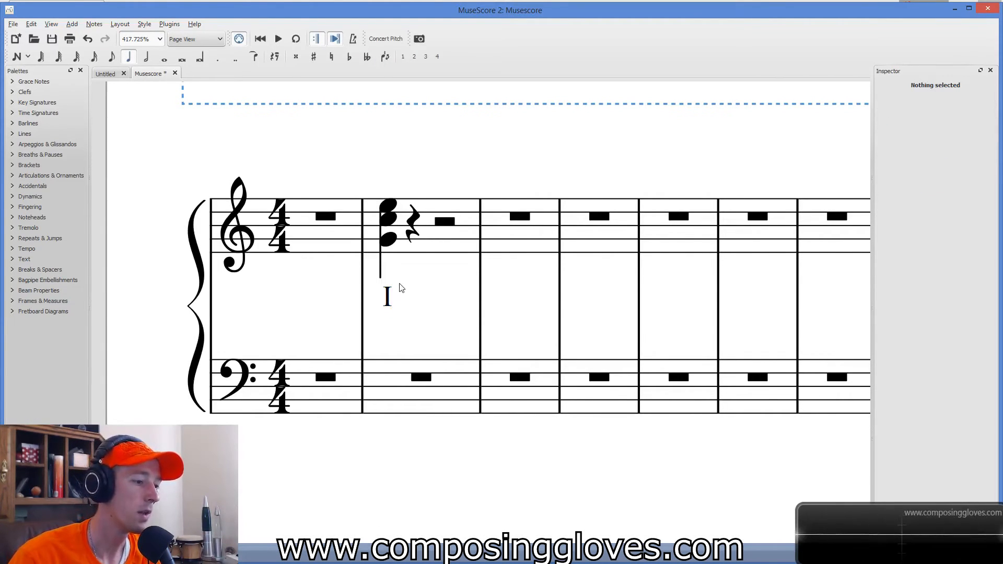
pyautogui.scroll(-4, 444, 293)
pyautogui.scroll(-2, 454, 295)
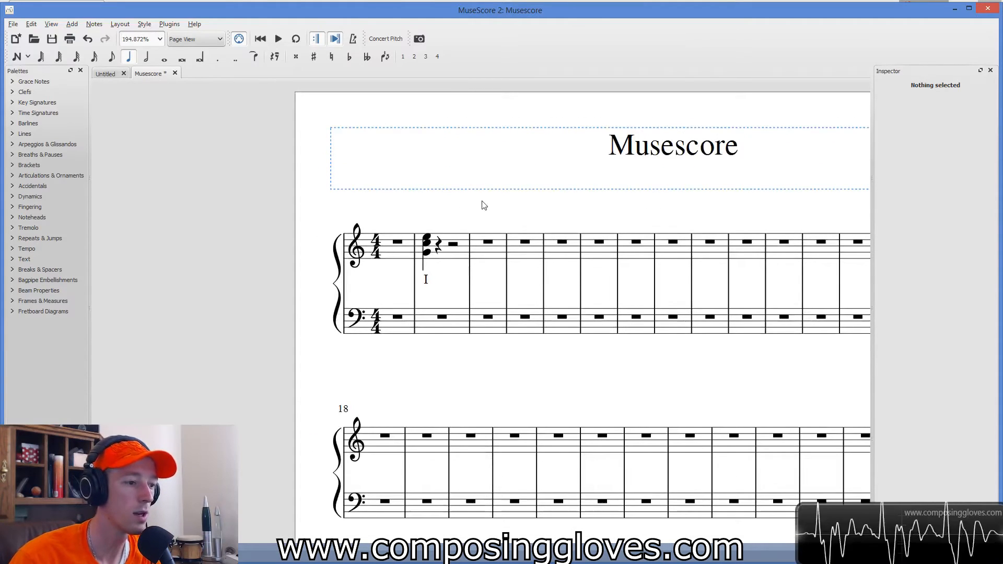
pyautogui.click(421, 279)
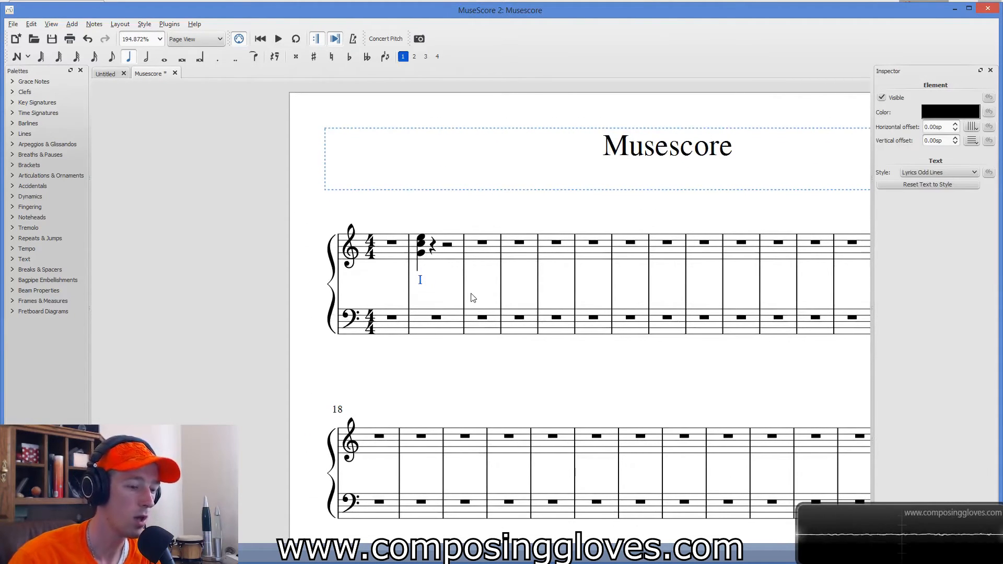
pyautogui.press('Delete')
pyautogui.scroll(-2, 449, 354)
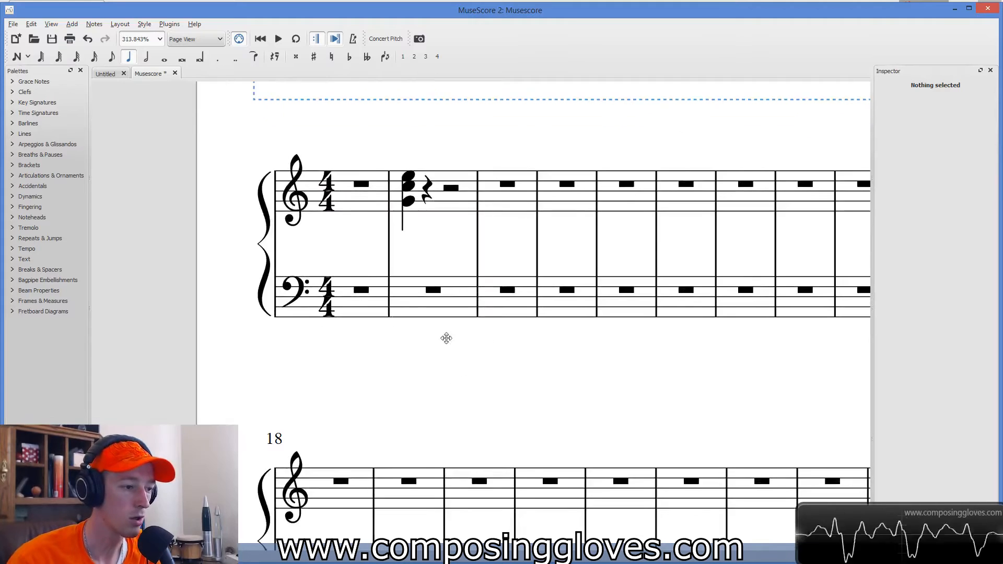
pyautogui.scroll(-2, 401, 385)
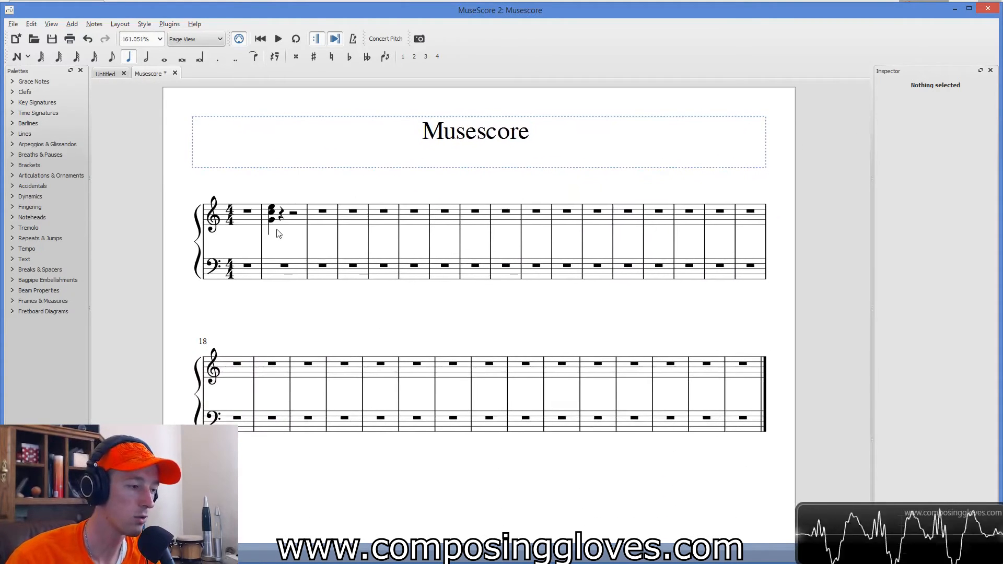
pyautogui.click(270, 224)
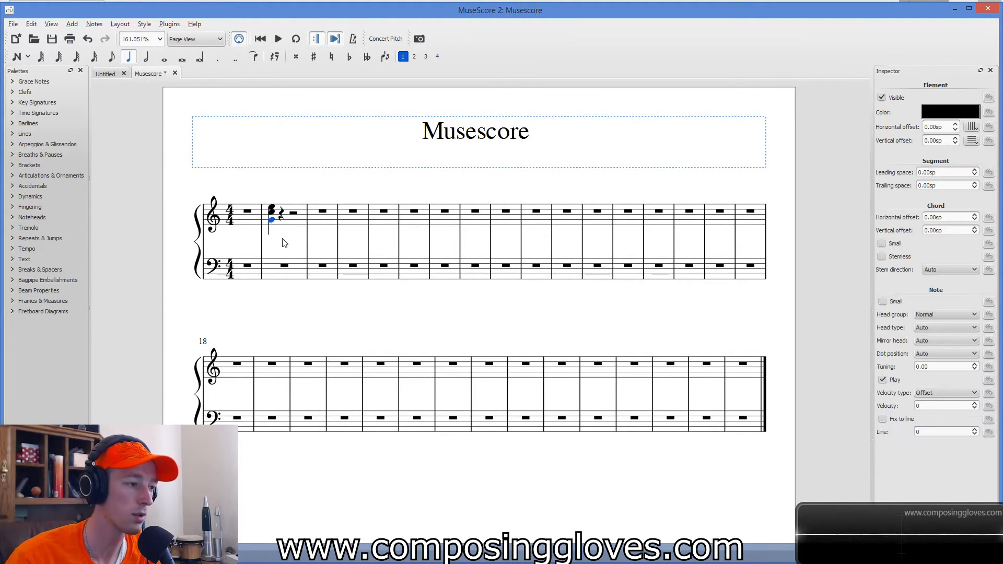
pyautogui.click(282, 239)
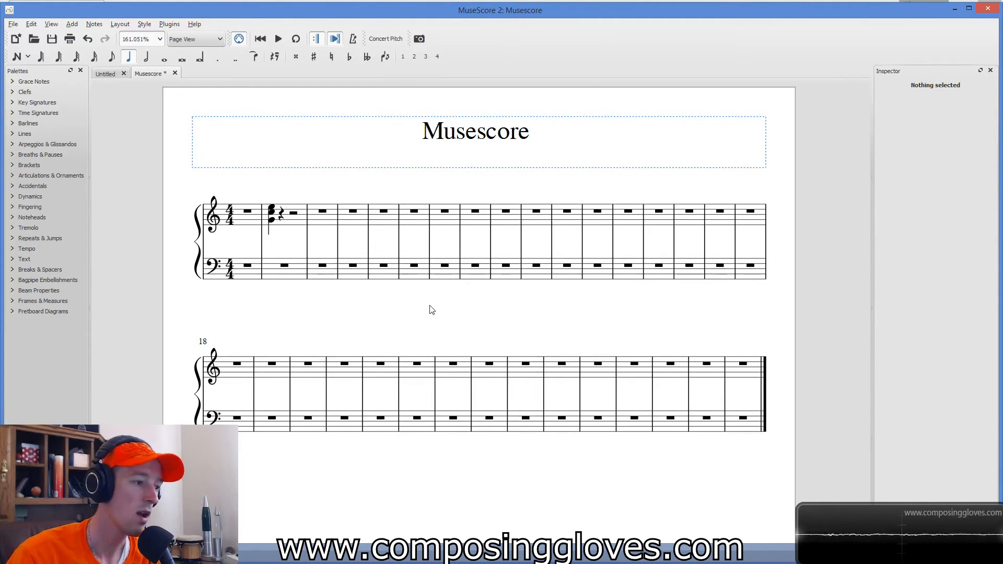
pyautogui.scroll(6, 430, 309)
pyautogui.scroll(-4, 459, 360)
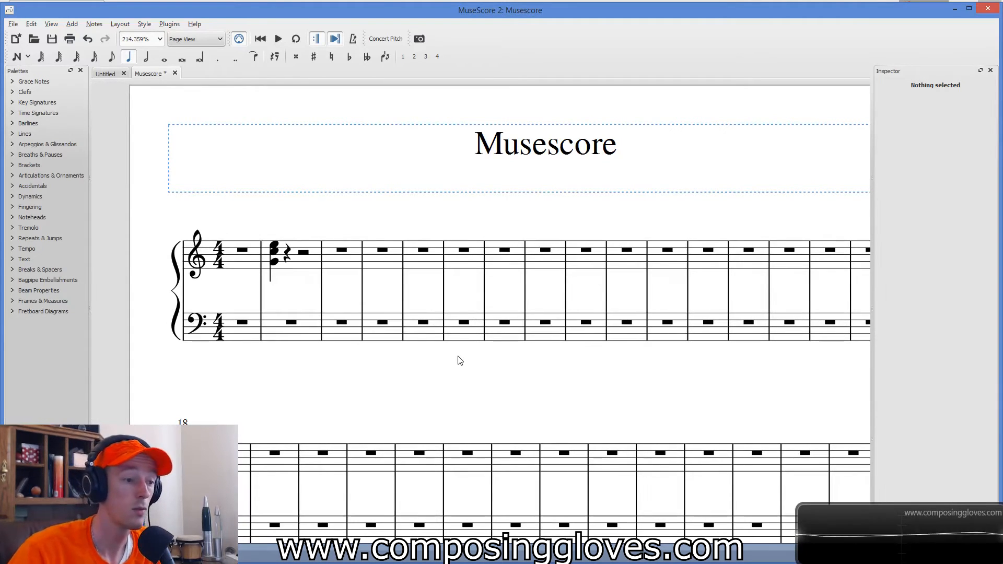
pyautogui.moveTo(582, 376); pyautogui.dragTo(518, 364)
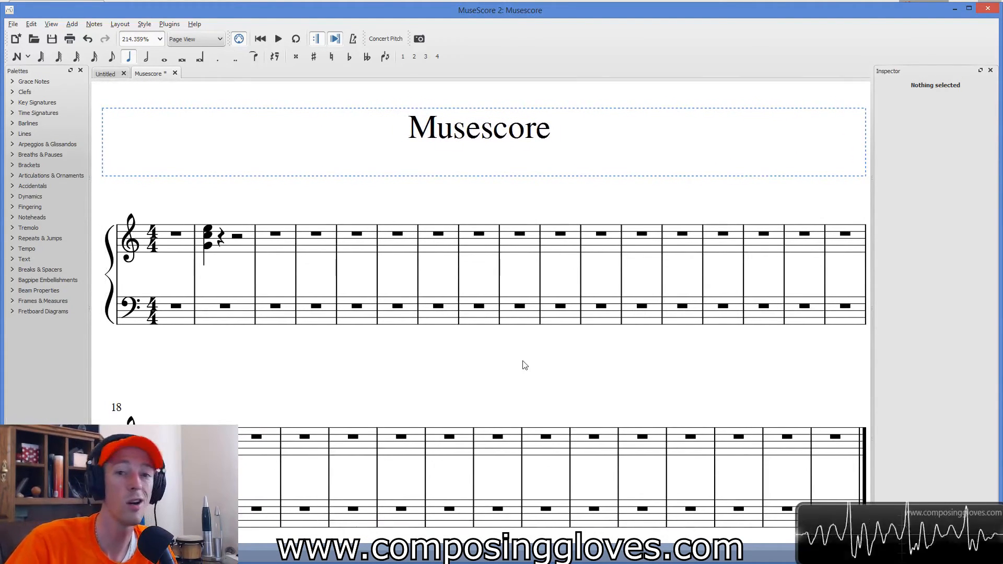
pyautogui.moveTo(310, 281); pyautogui.dragTo(322, 260)
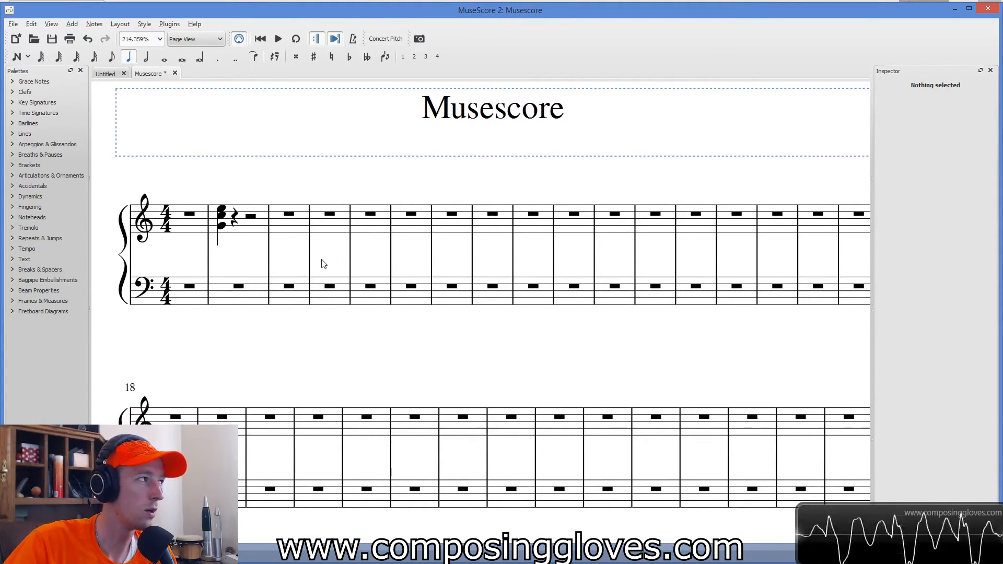